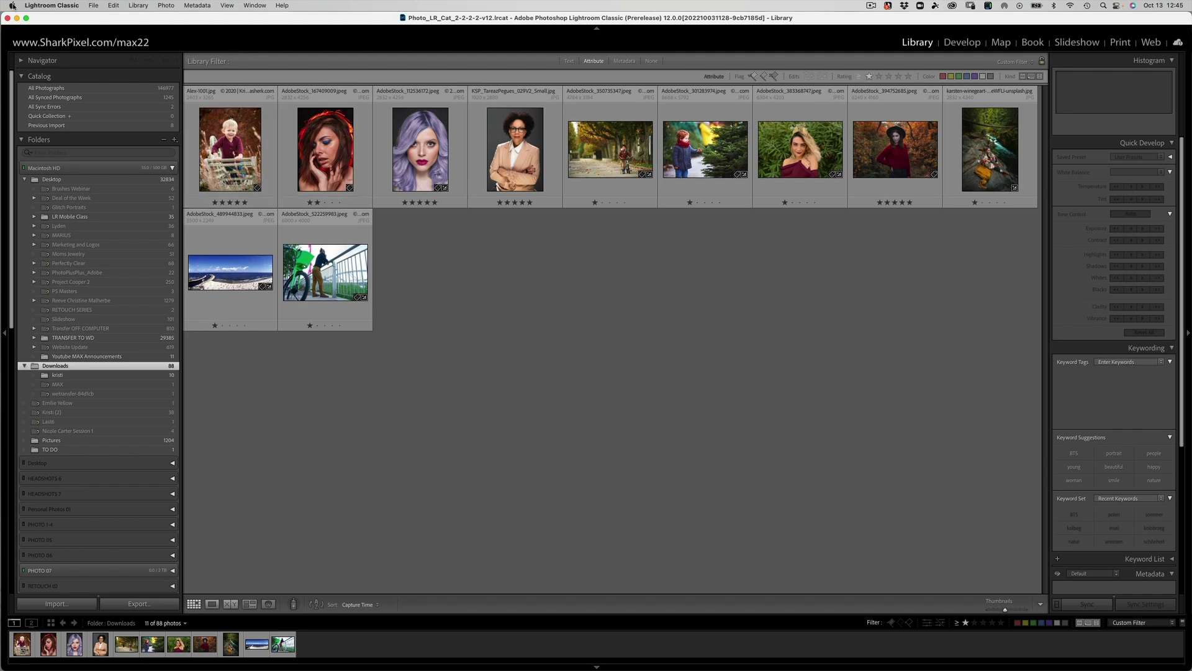
Look up the Lightroom Classic version details, then close the information window.
{"action": "left_click", "coordinate": [12, 6]}
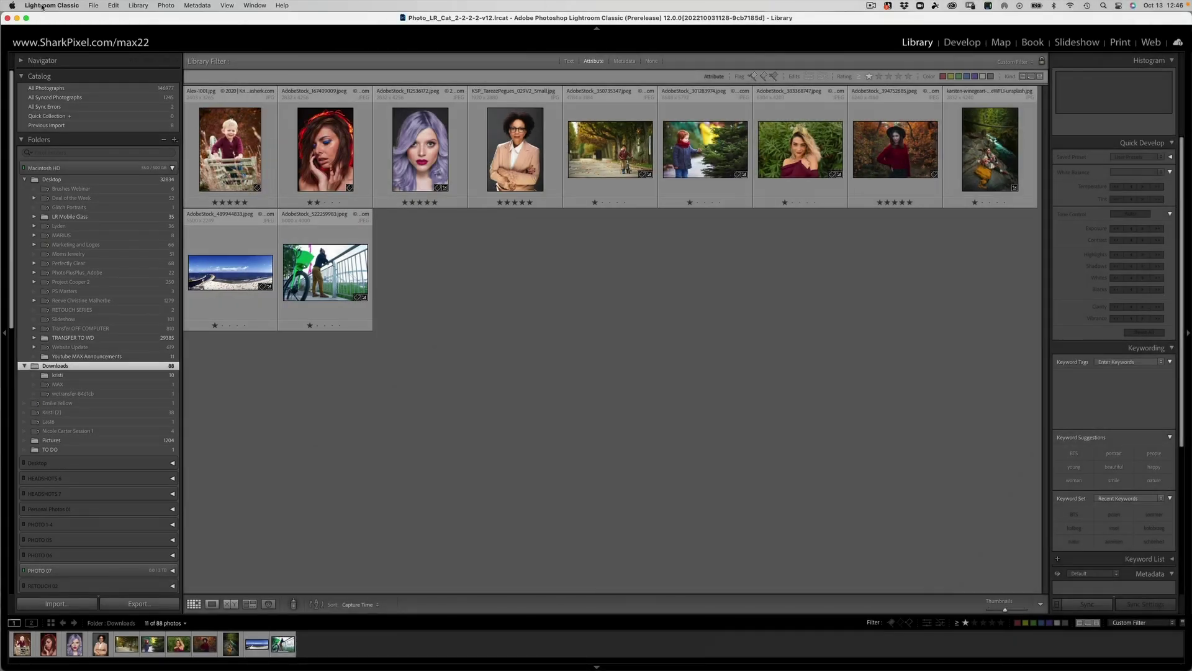
{"action": "left_click", "coordinate": [41, 7]}
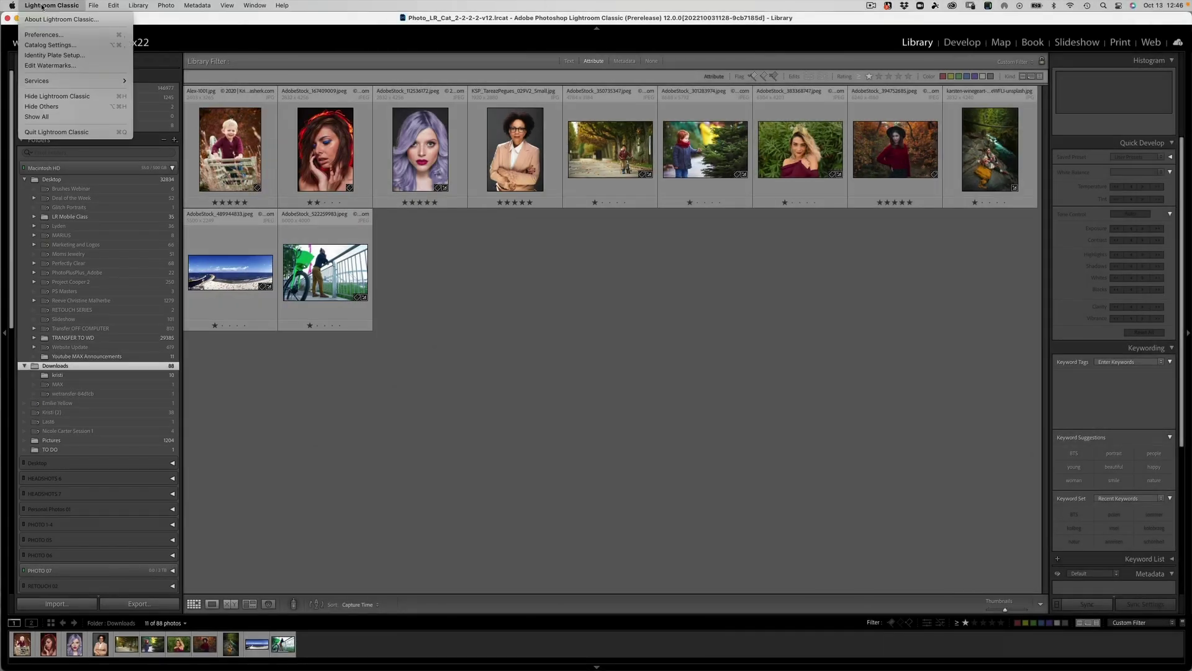
{"action": "left_click", "coordinate": [75, 24]}
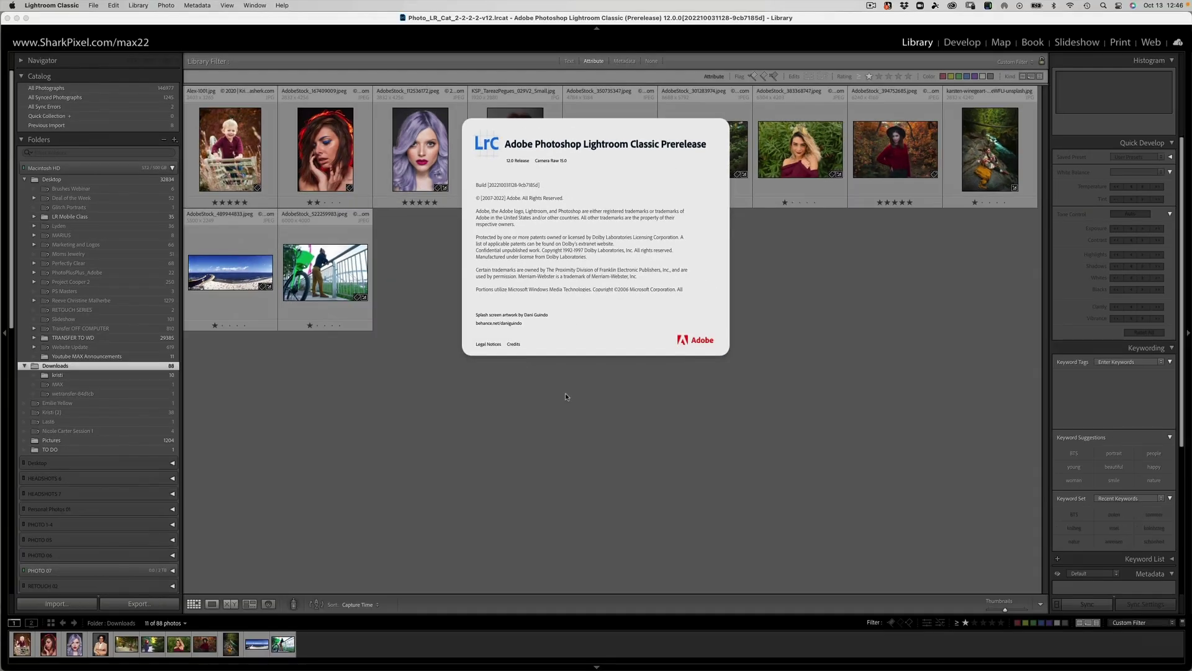
{"action": "left_click", "coordinate": [457, 394]}
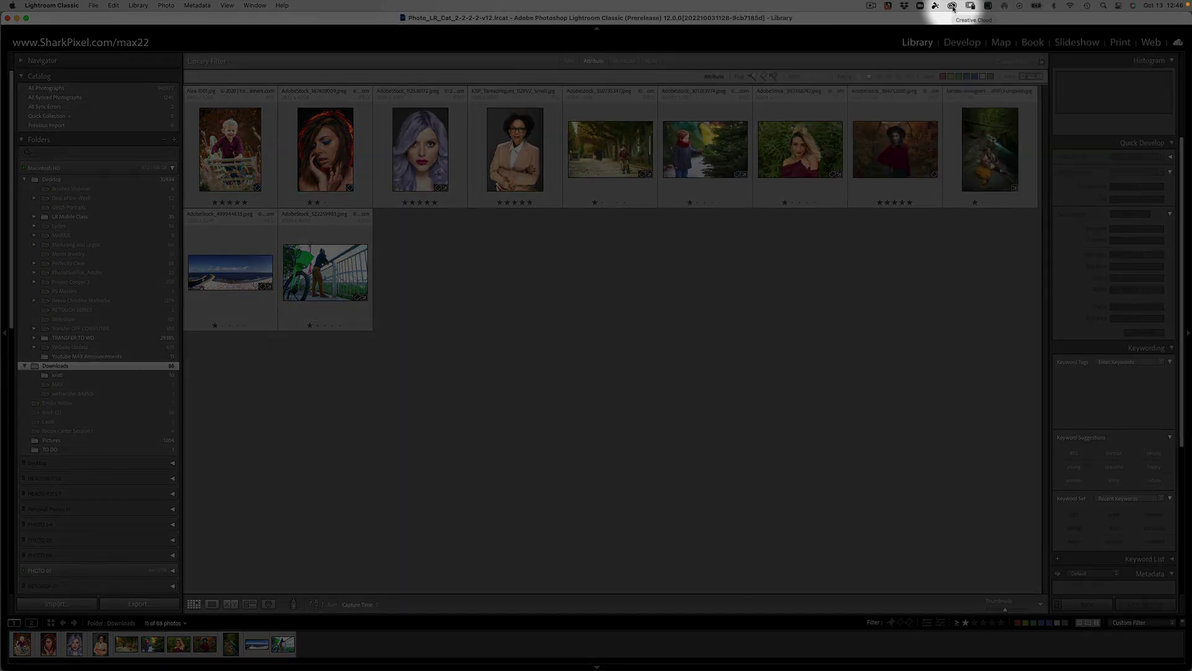
Check the Creative Cloud app manager, then open the river hiker photo with Spot Removal.
{"action": "left_click", "coordinate": [953, 6]}
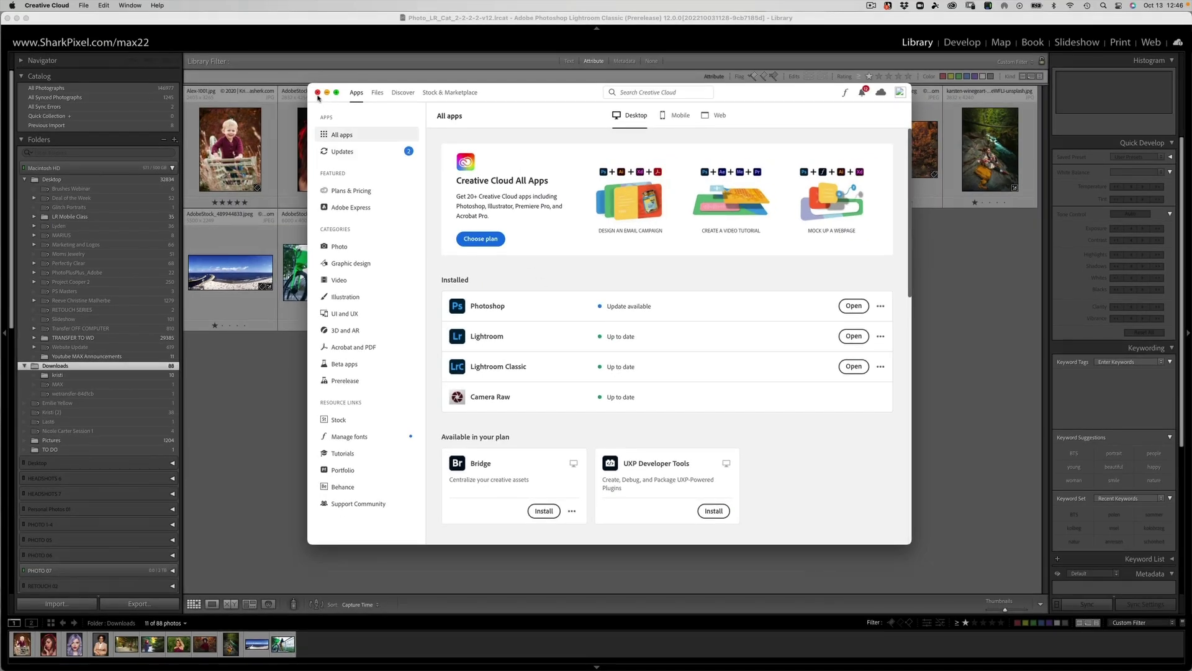
{"action": "left_click", "coordinate": [317, 94]}
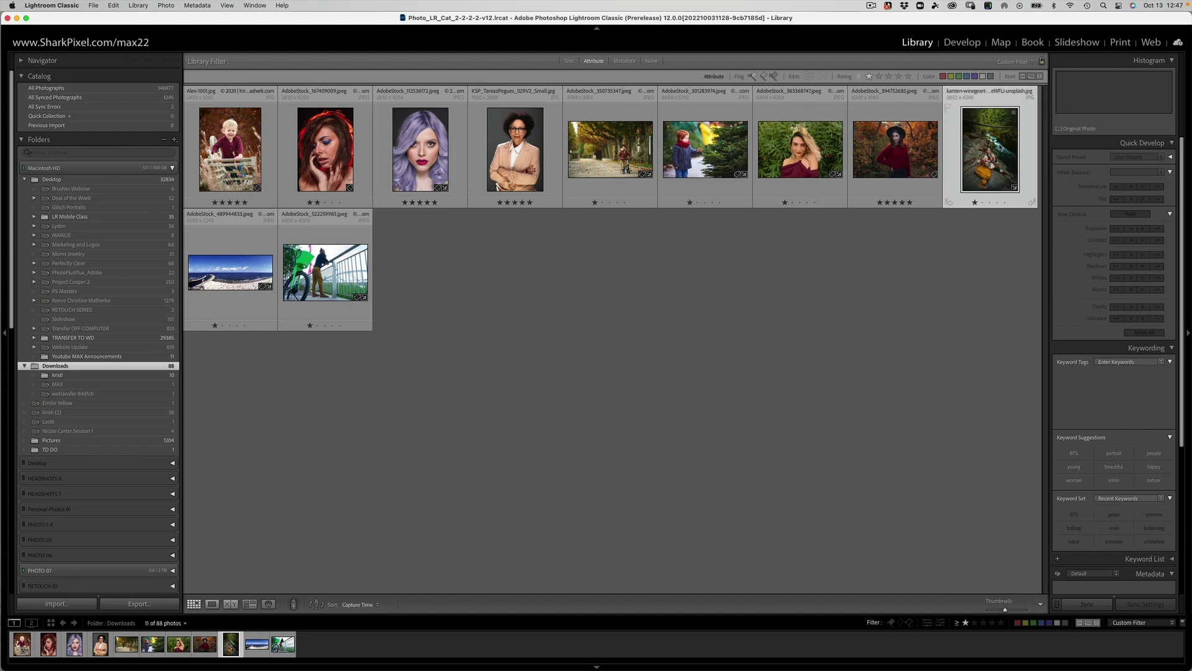
{"action": "double_click", "coordinate": [995, 146]}
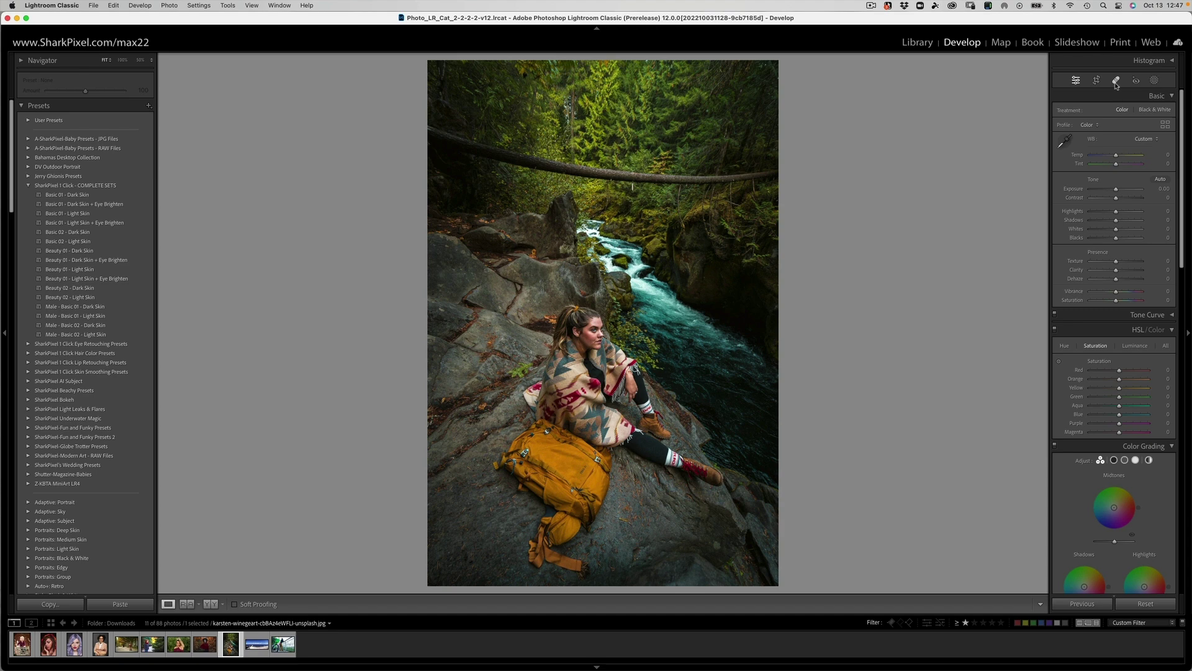
{"action": "left_click", "coordinate": [1116, 81]}
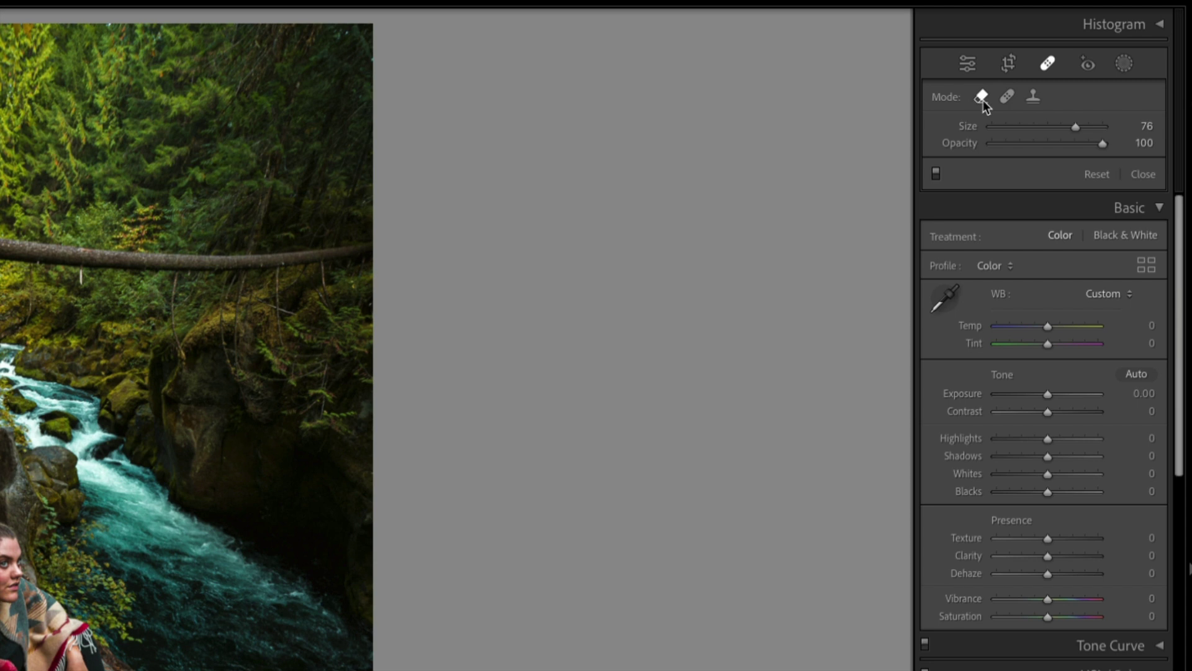
{"action": "left_click", "coordinate": [1013, 100]}
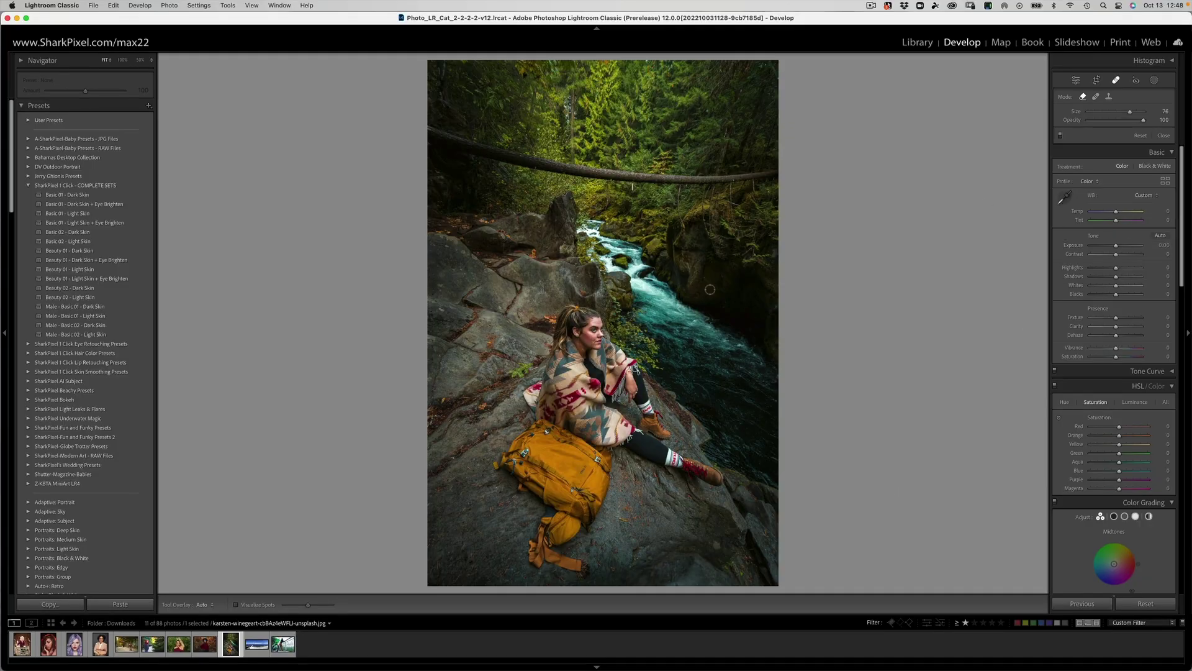
Heal away the orange strap below the yellow backpack, then zoom back to 50%.
{"action": "key", "text": "super+equal"}
{"action": "key", "text": "super+equal"}
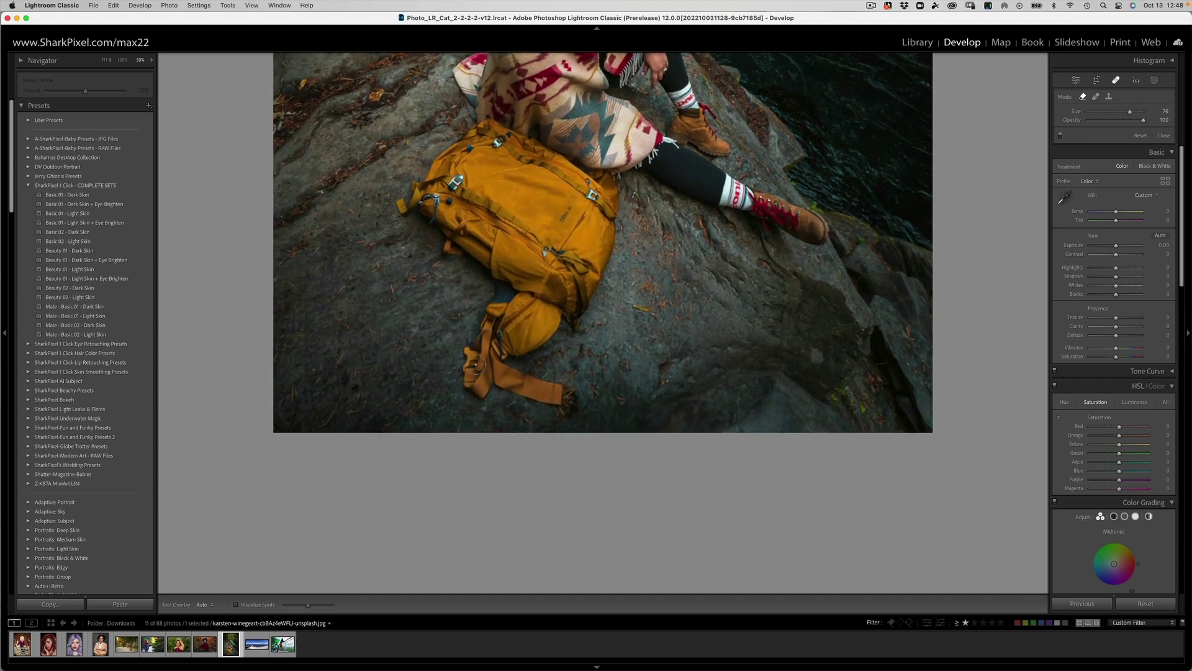
{"action": "scroll", "coordinate": [559, 277], "scroll_direction": "up", "scroll_amount": 3}
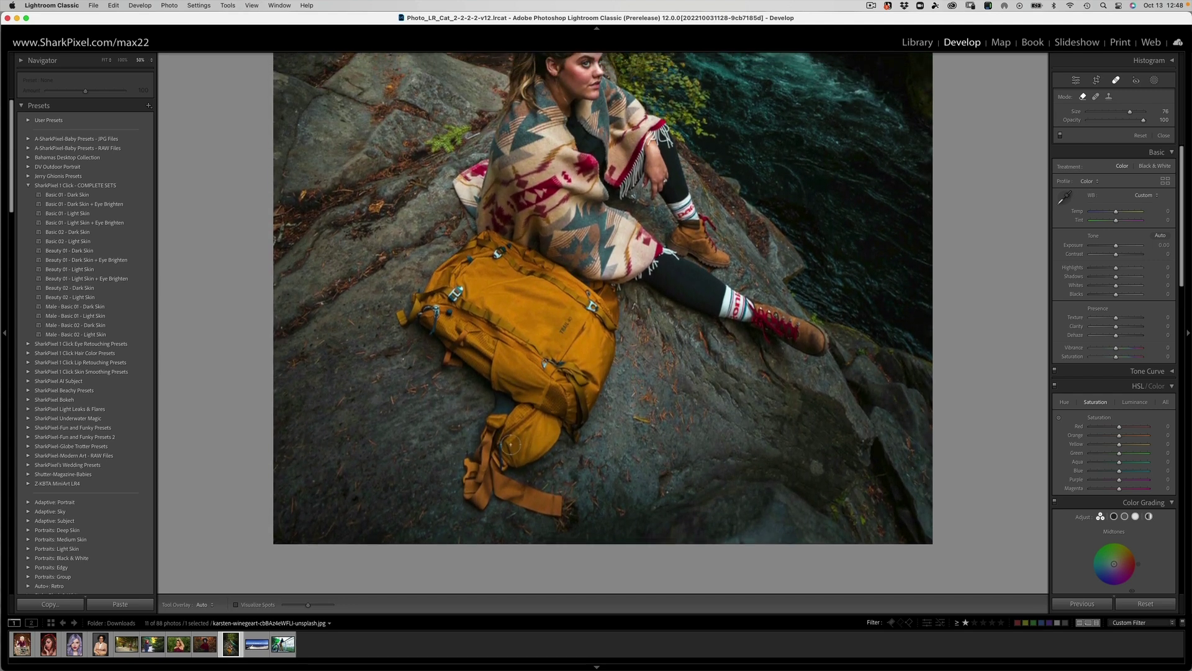
{"action": "scroll", "coordinate": [499, 357], "scroll_direction": "down", "scroll_amount": 3}
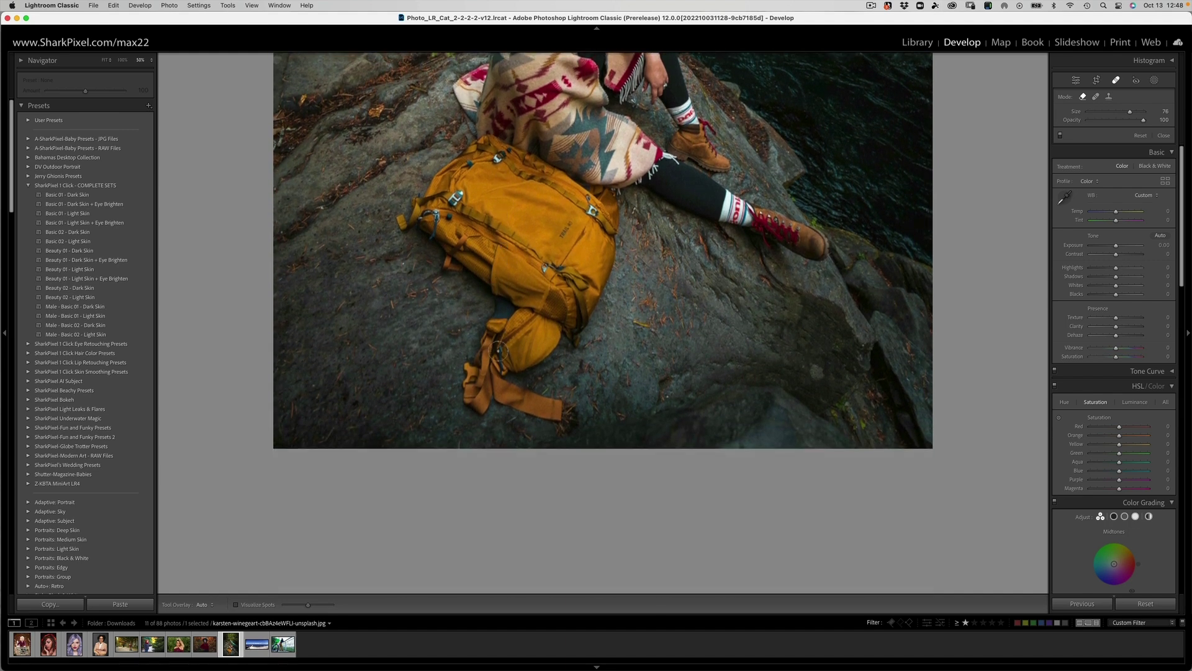
{"action": "left_click", "coordinate": [494, 324]}
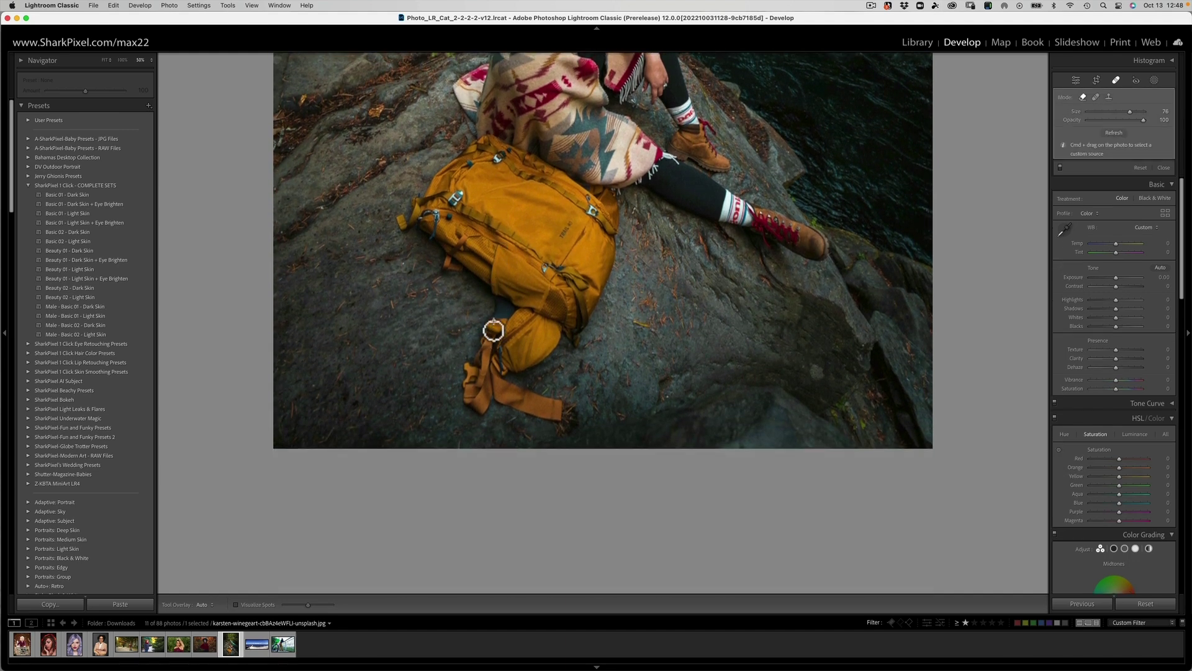
{"action": "mouse_move", "coordinate": [503, 324]}
{"action": "left_mouse_down"}
{"action": "mouse_move", "coordinate": [554, 329]}
{"action": "mouse_move", "coordinate": [546, 346]}
{"action": "mouse_move", "coordinate": [510, 363]}
{"action": "mouse_move", "coordinate": [520, 370]}
{"action": "mouse_move", "coordinate": [489, 366]}
{"action": "mouse_move", "coordinate": [515, 392]}
{"action": "mouse_move", "coordinate": [557, 403]}
{"action": "mouse_move", "coordinate": [559, 416]}
{"action": "mouse_move", "coordinate": [491, 379]}
{"action": "mouse_move", "coordinate": [471, 404]}
{"action": "mouse_move", "coordinate": [472, 364]}
{"action": "mouse_move", "coordinate": [487, 383]}
{"action": "mouse_move", "coordinate": [492, 333]}
{"action": "mouse_move", "coordinate": [480, 355]}
{"action": "mouse_move", "coordinate": [523, 343]}
{"action": "left_mouse_up"}
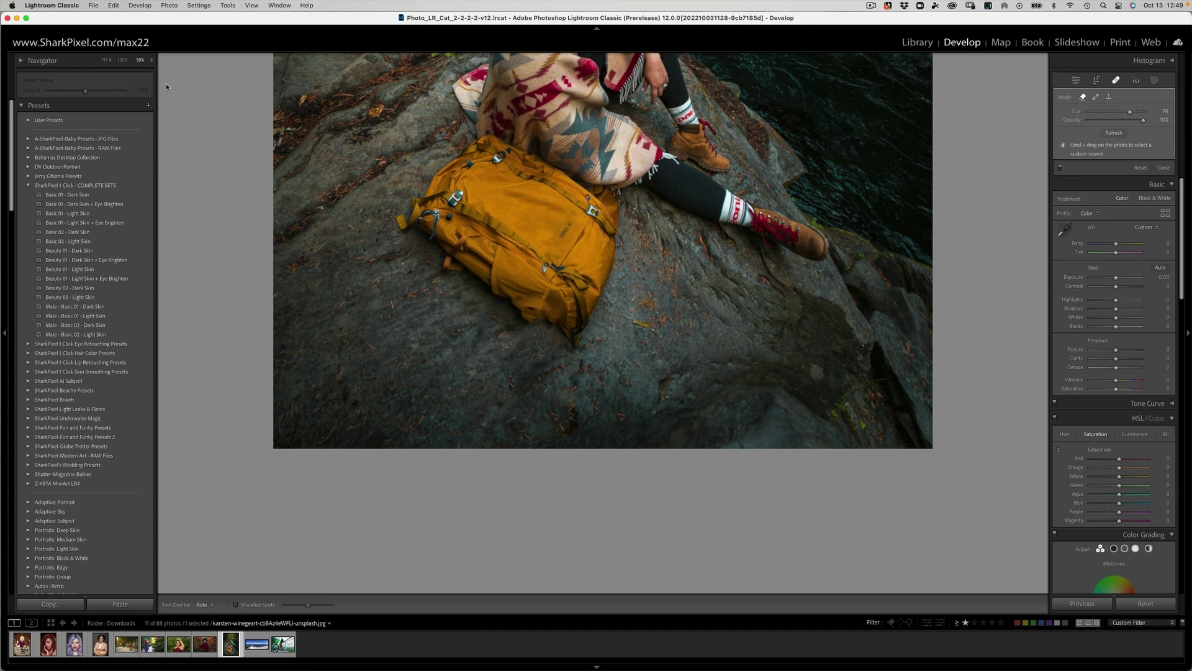
{"action": "left_click", "coordinate": [107, 61]}
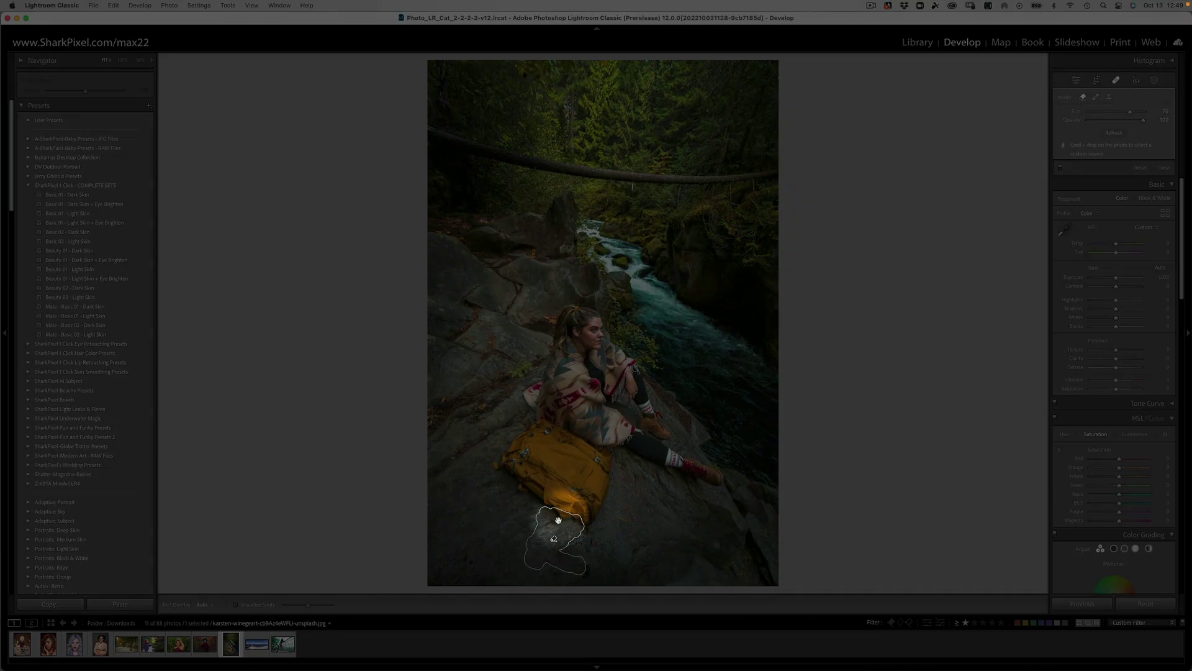
{"action": "key", "text": "z"}
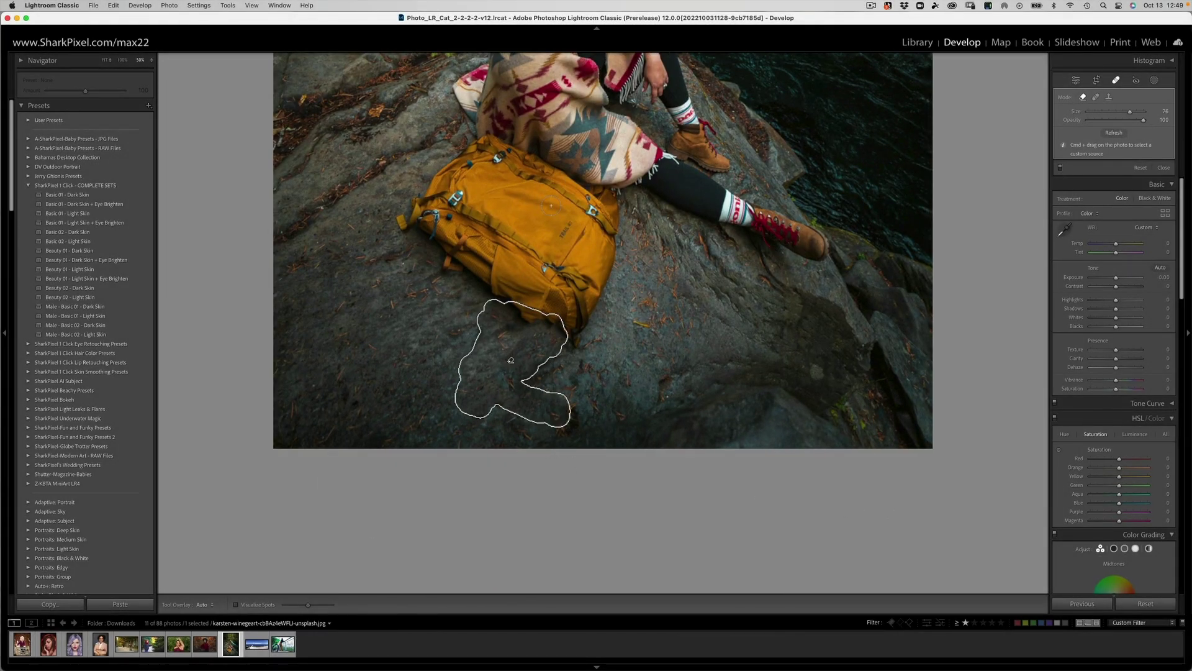
Zoom to 66.7% and heal the green fern left of the hiker with a size-49 brush.
{"action": "key", "text": "Delete"}
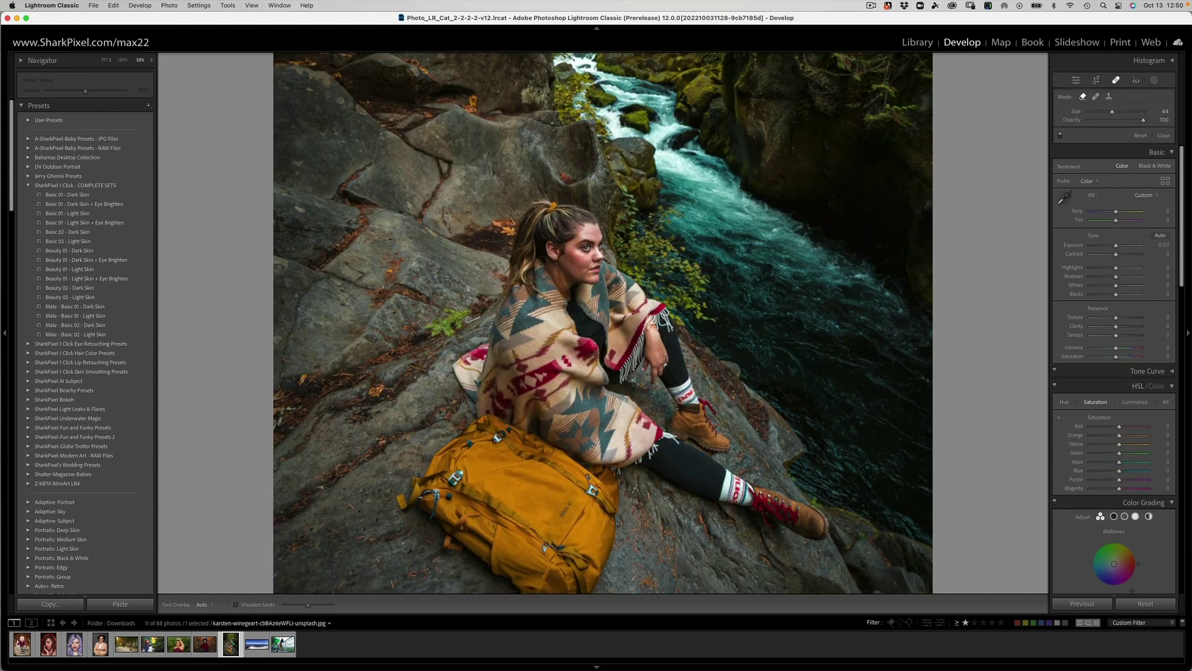
{"action": "key", "text": "super+equal"}
{"action": "scroll", "coordinate": [596, 323], "scroll_direction": "up", "scroll_amount": 3}
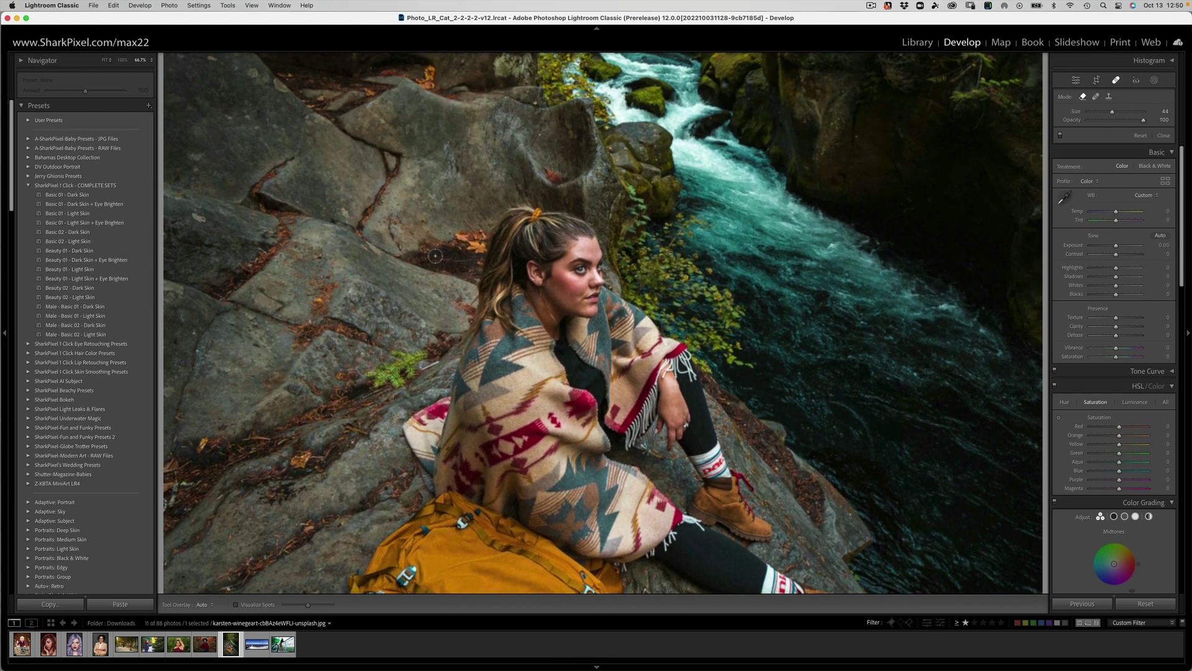
{"action": "mouse_move", "coordinate": [432, 357]}
{"action": "left_mouse_down"}
{"action": "mouse_move", "coordinate": [373, 385]}
{"action": "mouse_move", "coordinate": [398, 385]}
{"action": "mouse_move", "coordinate": [435, 359]}
{"action": "mouse_move", "coordinate": [404, 367]}
{"action": "left_mouse_up"}
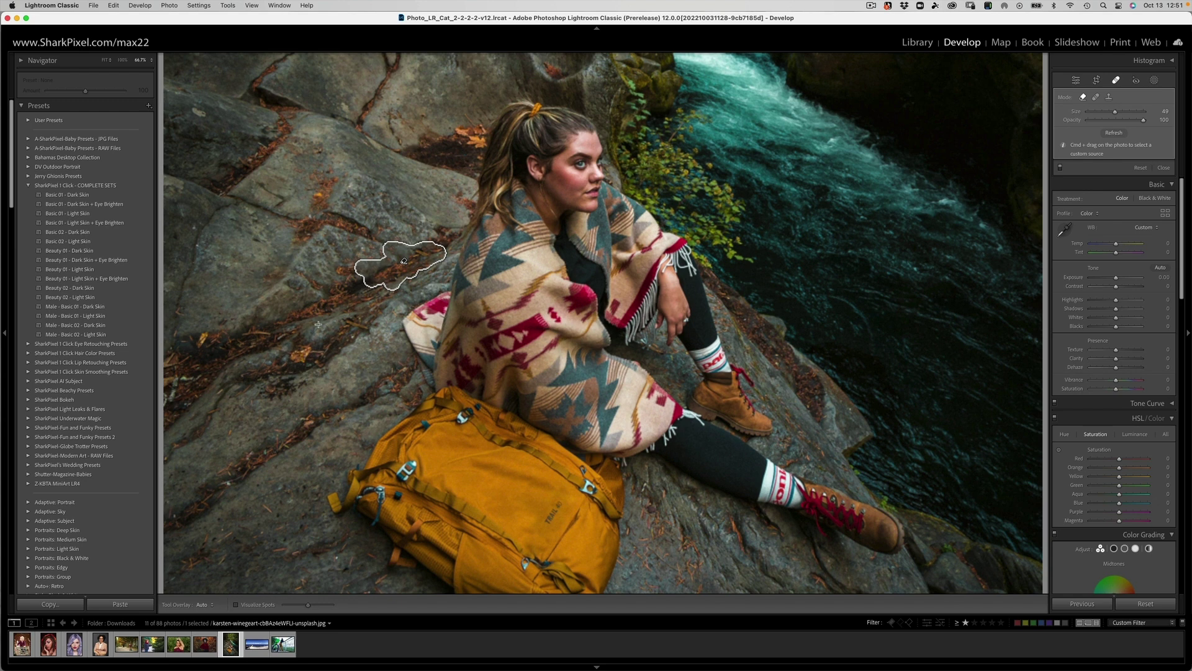
Move the fern heal's source to a different patch of rock.
{"action": "mouse_move", "coordinate": [284, 290]}
{"action": "left_mouse_down"}
{"action": "mouse_move", "coordinate": [358, 314]}
{"action": "mouse_move", "coordinate": [373, 350]}
{"action": "mouse_move", "coordinate": [377, 339]}
{"action": "left_mouse_up"}
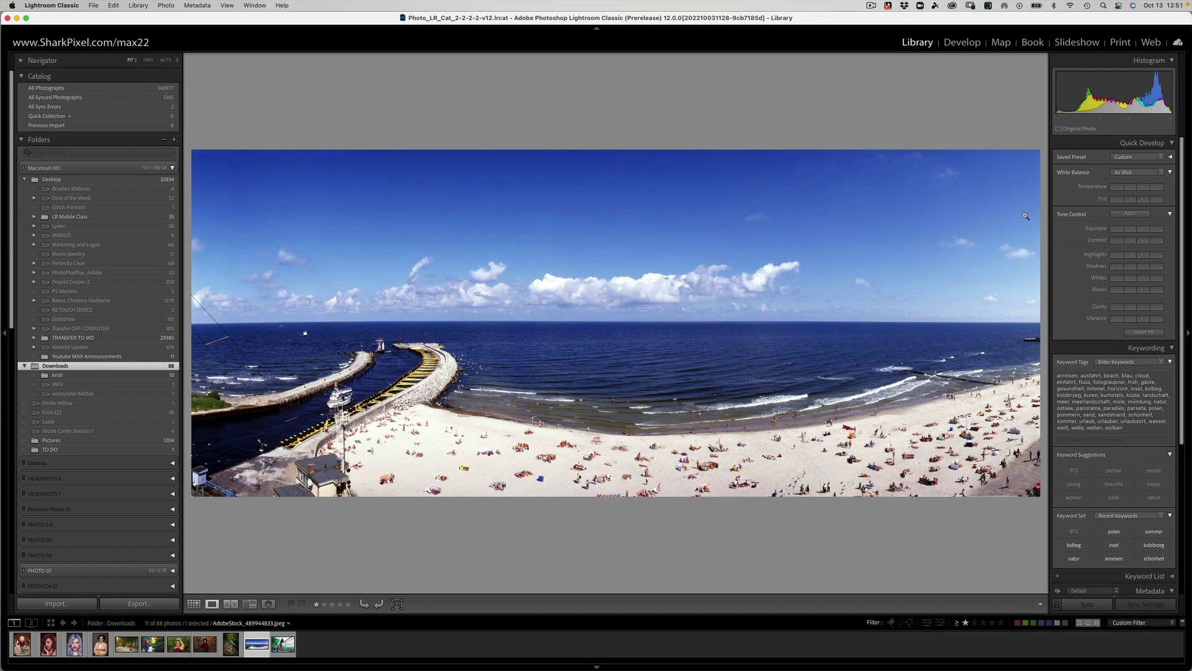
Open the beach panorama in Develop with Spot Removal and shrink the brush to 33.
{"action": "key", "text": "d"}
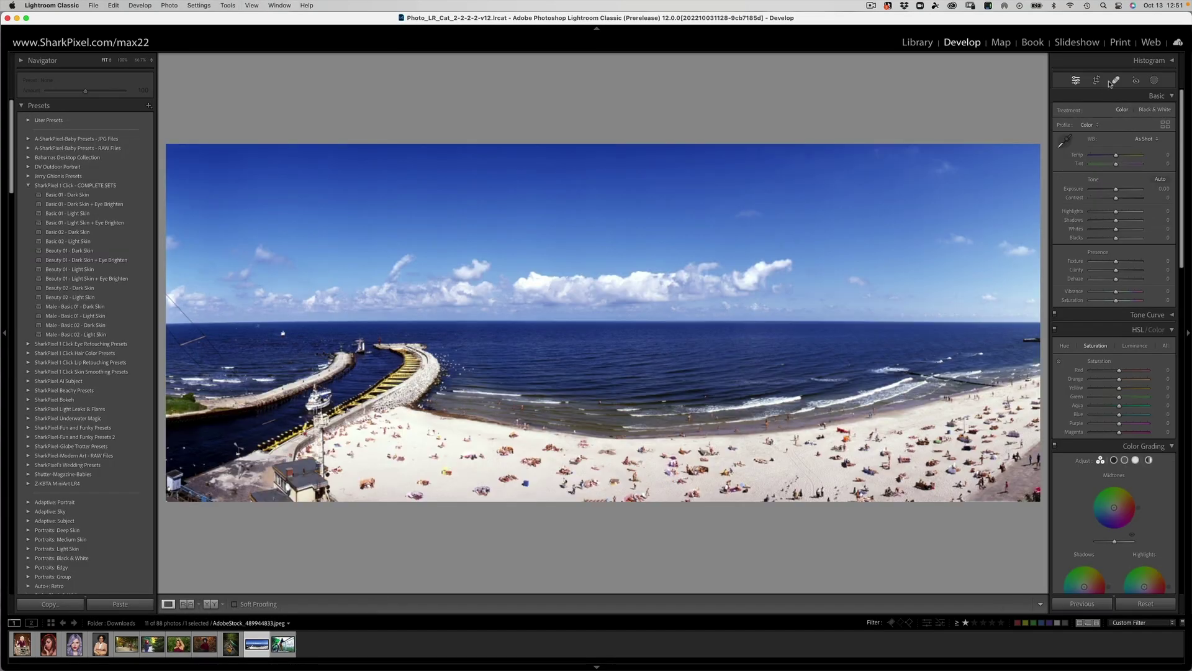
{"action": "left_click", "coordinate": [1114, 82]}
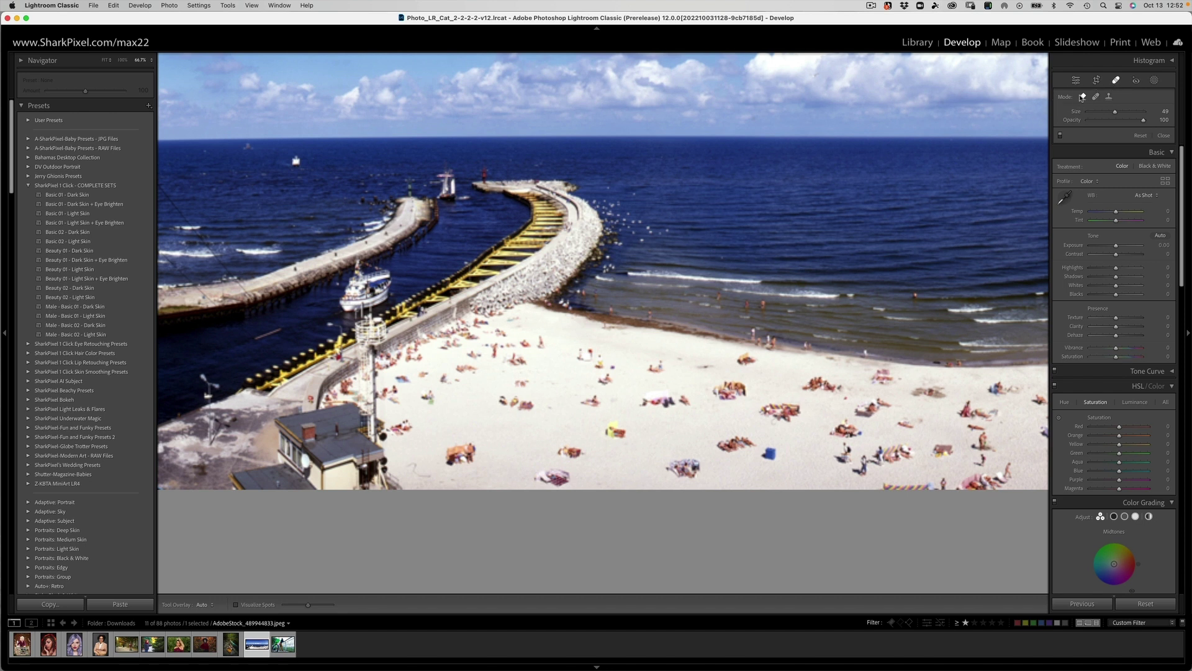
{"action": "left_click_drag", "start_coordinate": [1099, 108], "coordinate": [1016, 108]}
{"action": "scroll", "coordinate": [495, 396], "scroll_direction": "down", "scroll_amount": 3}
Paint out the sunbathers on the sand near the harbour building, including the purple one.
{"action": "mouse_move", "coordinate": [500, 400]}
{"action": "left_mouse_down"}
{"action": "mouse_move", "coordinate": [525, 405]}
{"action": "mouse_move", "coordinate": [513, 348]}
{"action": "mouse_move", "coordinate": [539, 340]}
{"action": "mouse_move", "coordinate": [524, 349]}
{"action": "mouse_move", "coordinate": [499, 333]}
{"action": "mouse_move", "coordinate": [493, 354]}
{"action": "mouse_move", "coordinate": [505, 344]}
{"action": "mouse_move", "coordinate": [467, 354]}
{"action": "mouse_move", "coordinate": [447, 379]}
{"action": "mouse_move", "coordinate": [460, 379]}
{"action": "mouse_move", "coordinate": [428, 401]}
{"action": "left_mouse_up"}
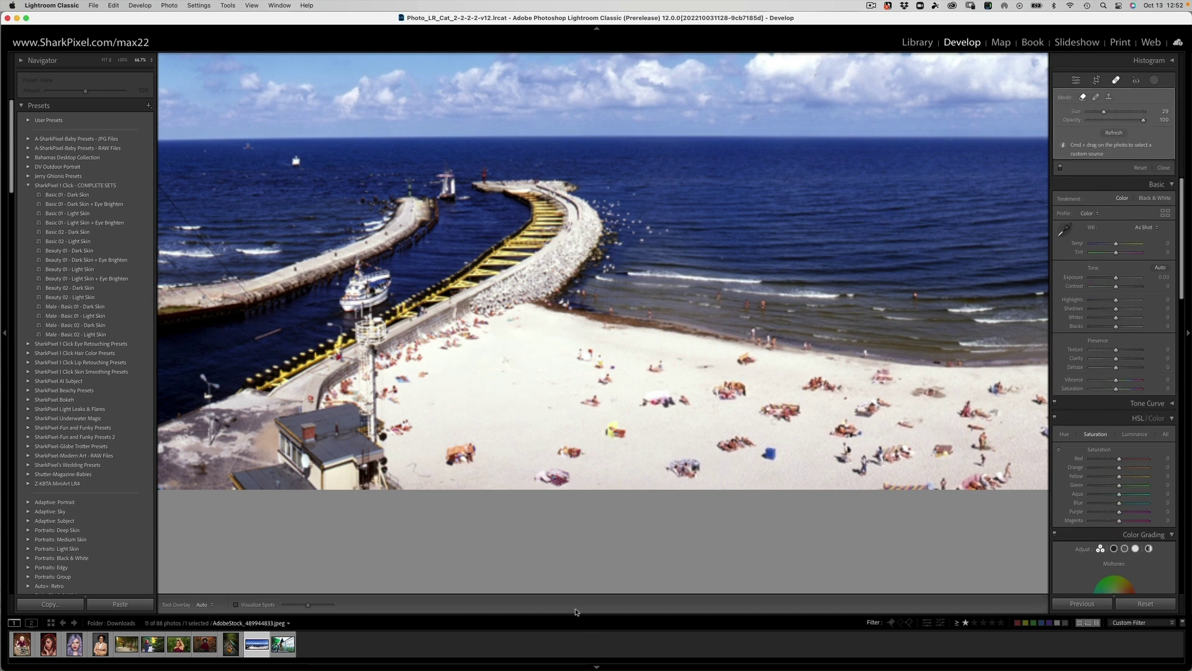
{"action": "mouse_move", "coordinate": [443, 457]}
{"action": "left_mouse_down"}
{"action": "mouse_move", "coordinate": [475, 446]}
{"action": "mouse_move", "coordinate": [451, 459]}
{"action": "left_mouse_up"}
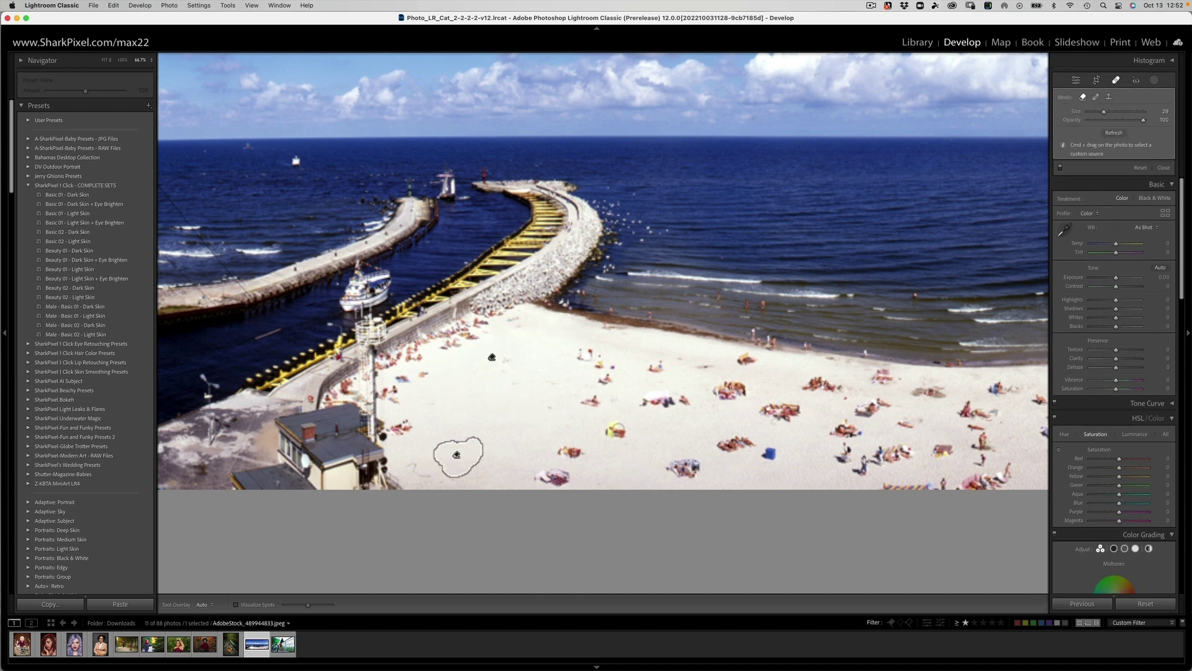
{"action": "mouse_move", "coordinate": [546, 463]}
{"action": "left_mouse_down"}
{"action": "mouse_move", "coordinate": [541, 477]}
{"action": "mouse_move", "coordinate": [620, 426]}
{"action": "mouse_move", "coordinate": [629, 437]}
{"action": "mouse_move", "coordinate": [598, 401]}
{"action": "left_mouse_up"}
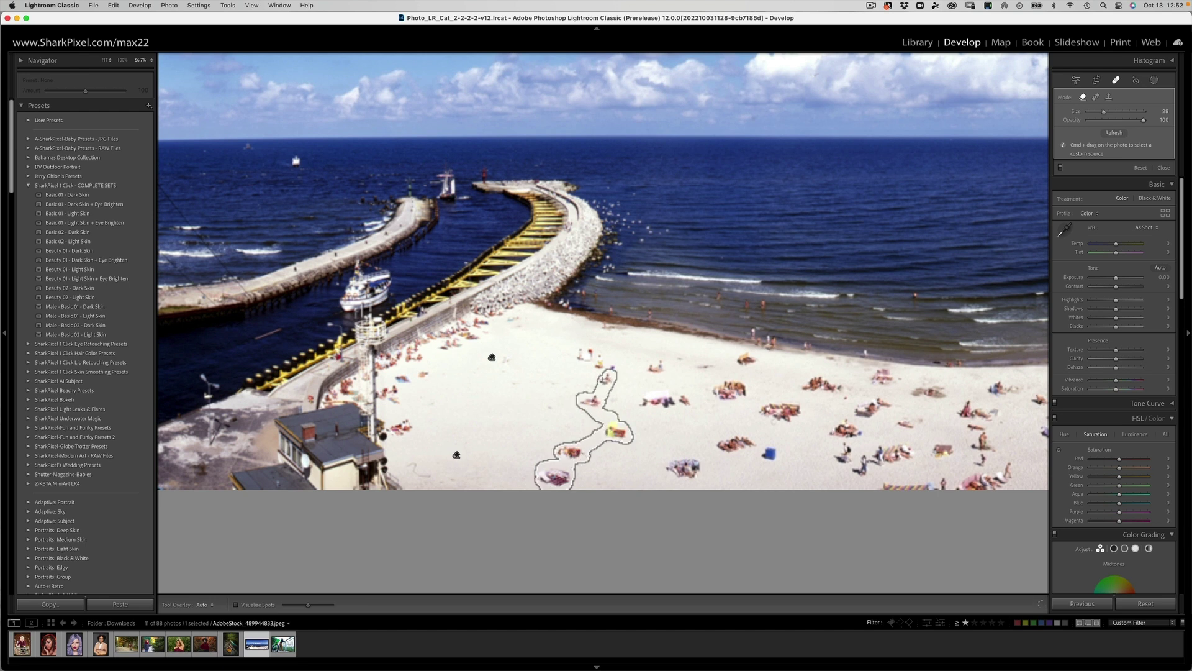
{"action": "mouse_move", "coordinate": [603, 380]}
{"action": "left_mouse_down"}
{"action": "mouse_move", "coordinate": [598, 351]}
{"action": "mouse_move", "coordinate": [574, 357]}
{"action": "left_mouse_up"}
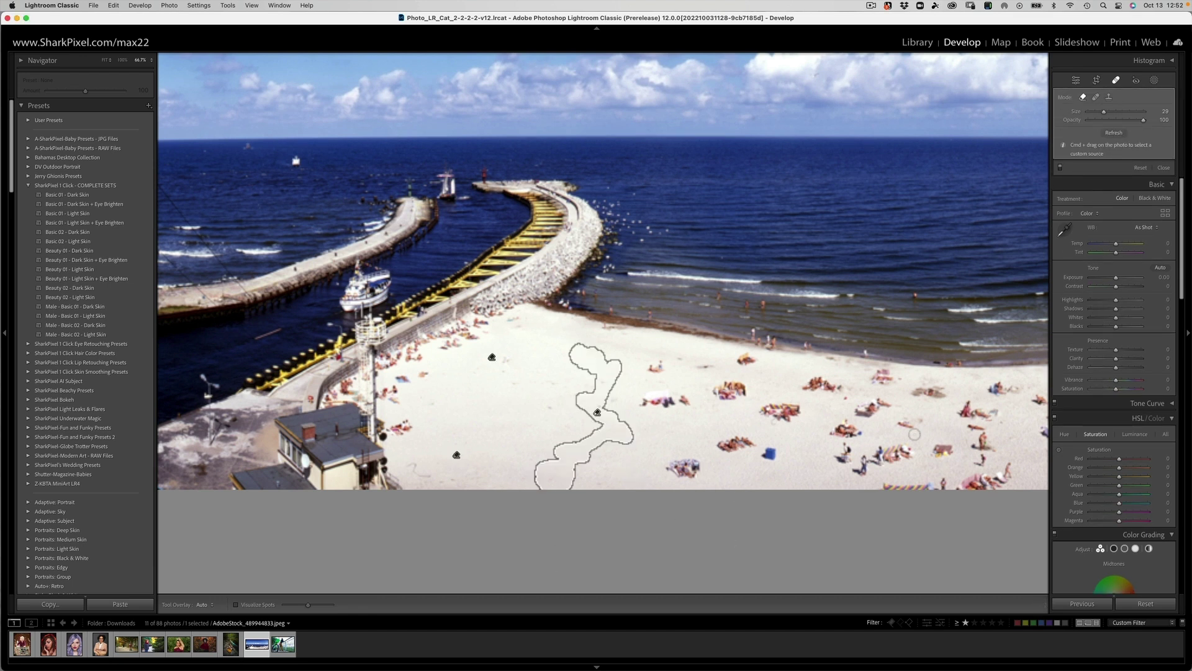
Heal away the pier at the panorama's right edge.
{"action": "scroll", "coordinate": [795, 451], "scroll_direction": "right", "scroll_amount": 10}
{"action": "scroll", "coordinate": [924, 368], "scroll_direction": "right", "scroll_amount": 10}
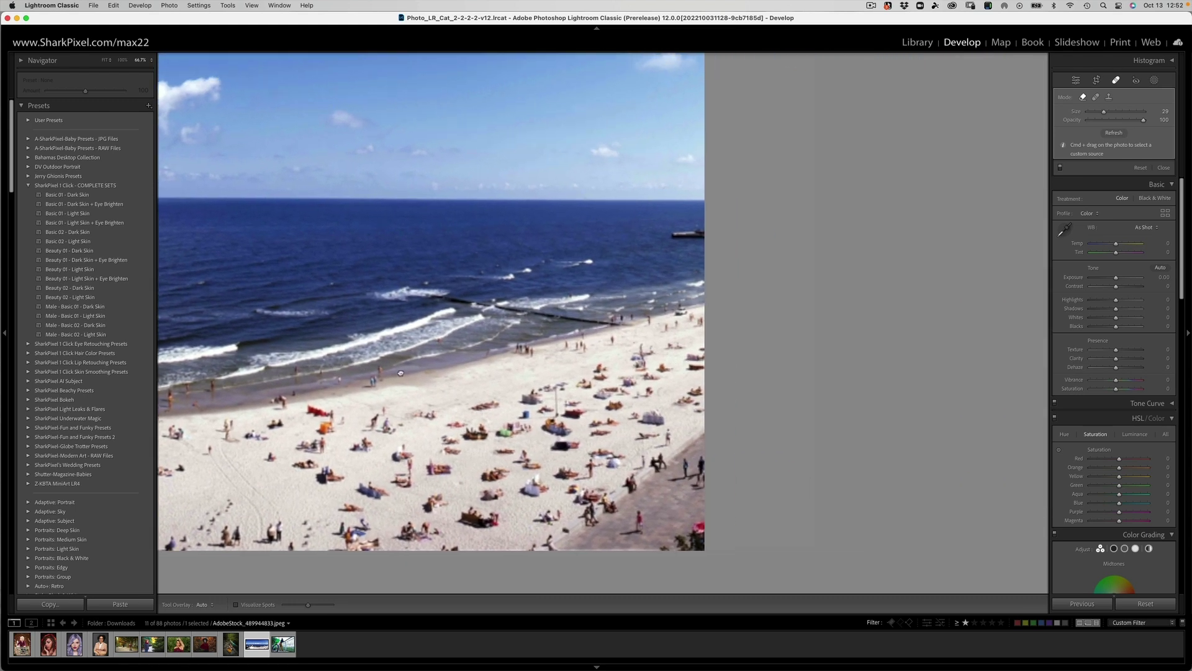
{"action": "mouse_move", "coordinate": [670, 269]}
{"action": "left_mouse_down"}
{"action": "mouse_move", "coordinate": [699, 267]}
{"action": "mouse_move", "coordinate": [661, 256]}
{"action": "left_mouse_up"}
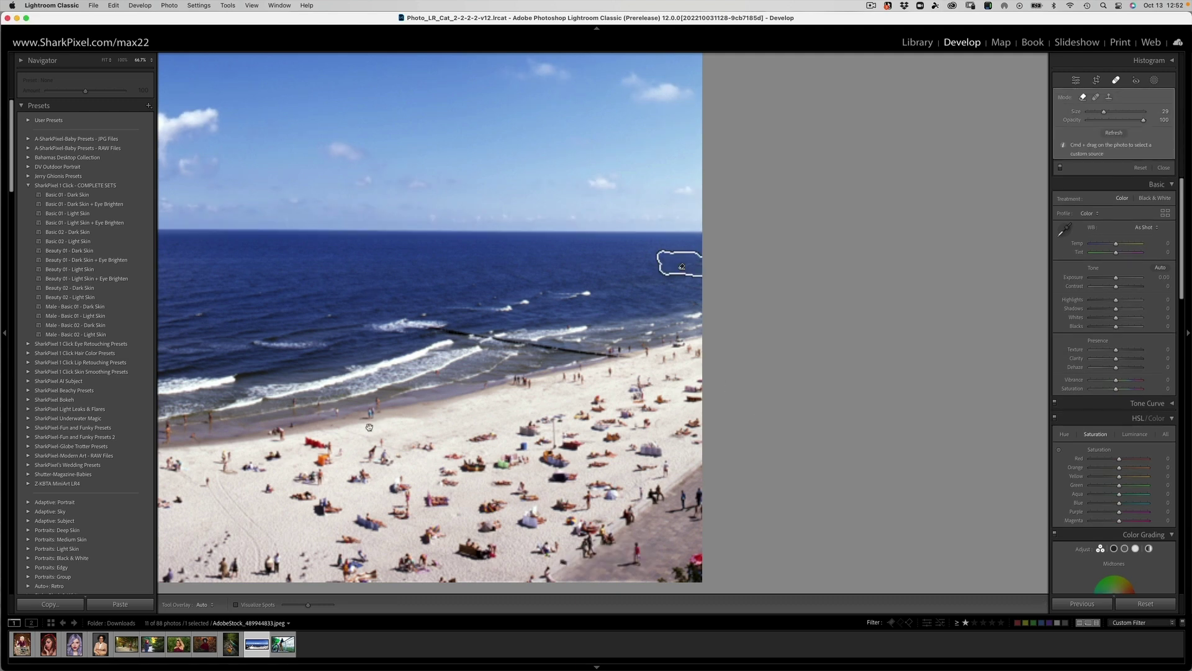
Remove the small figures along the shoreline, shifting one sample to clean sand.
{"action": "scroll", "coordinate": [371, 429], "scroll_direction": "left", "scroll_amount": 15}
{"action": "scroll", "coordinate": [371, 429], "scroll_direction": "down", "scroll_amount": 5}
{"action": "scroll", "coordinate": [371, 429], "scroll_direction": "up", "scroll_amount": 3}
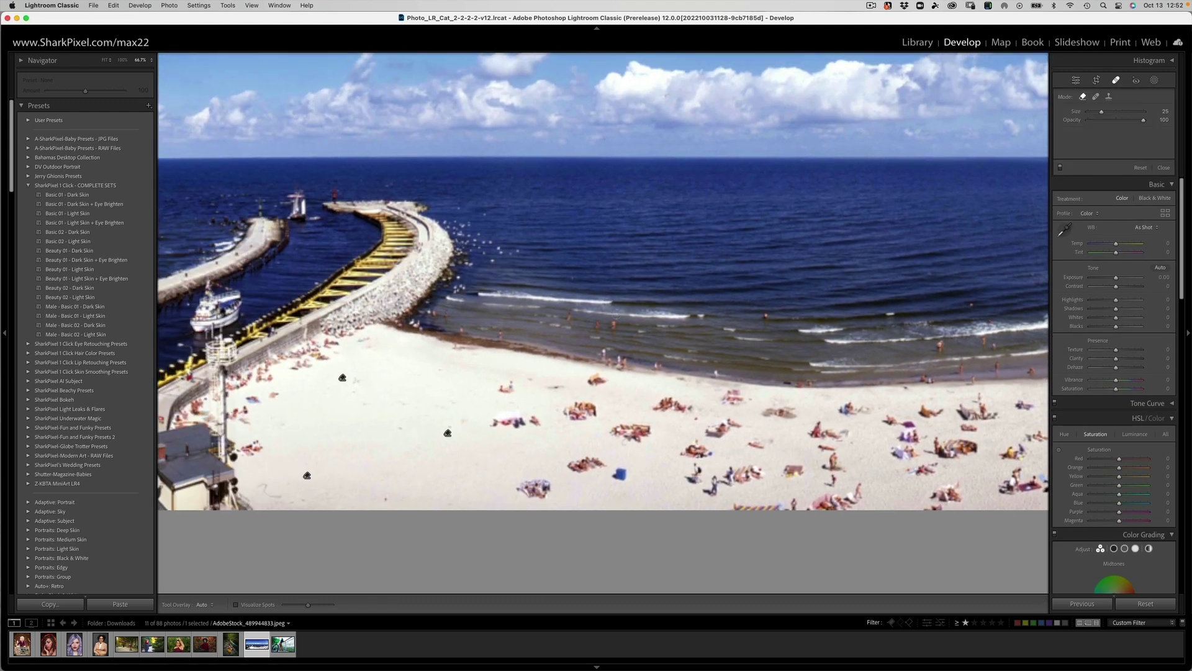
{"action": "left_click", "coordinate": [597, 326]}
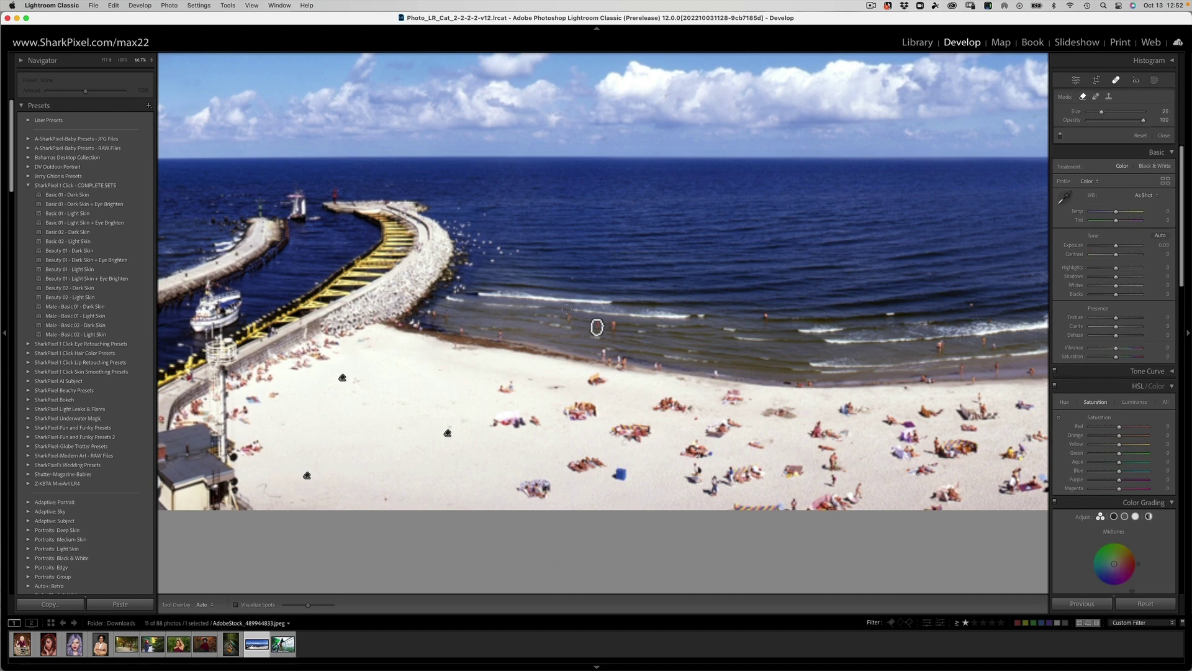
{"action": "left_click", "coordinate": [569, 319]}
{"action": "left_click", "coordinate": [612, 327]}
{"action": "left_click_drag", "start_coordinate": [602, 355], "coordinate": [621, 359]}
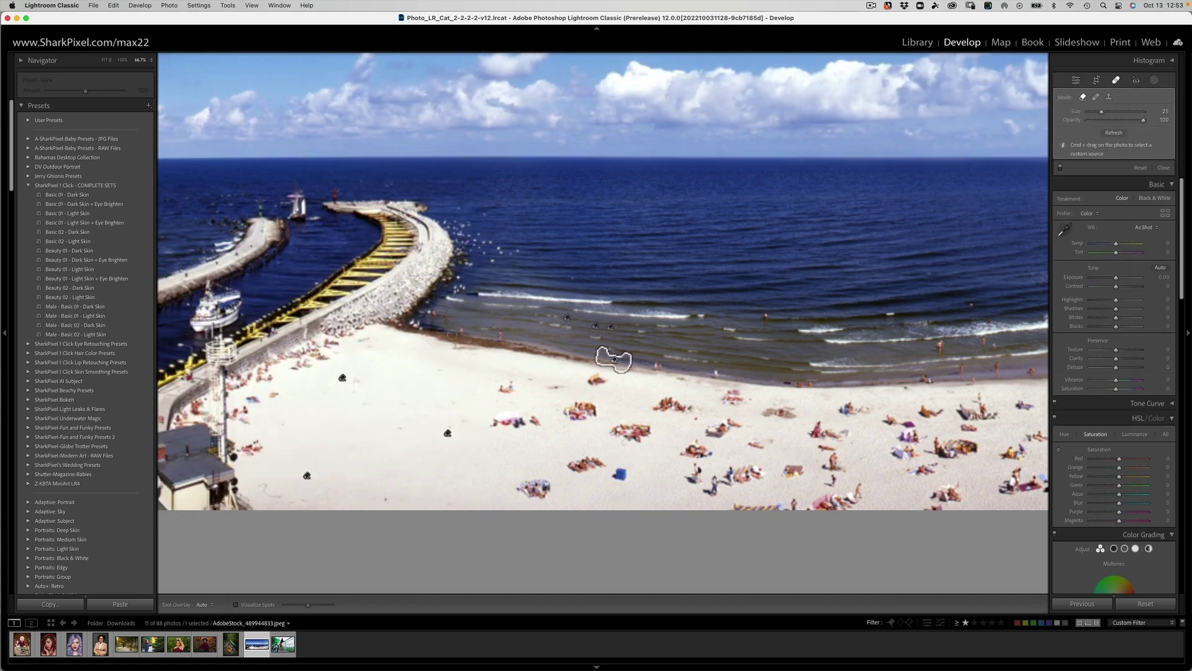
{"action": "left_click", "coordinate": [462, 330]}
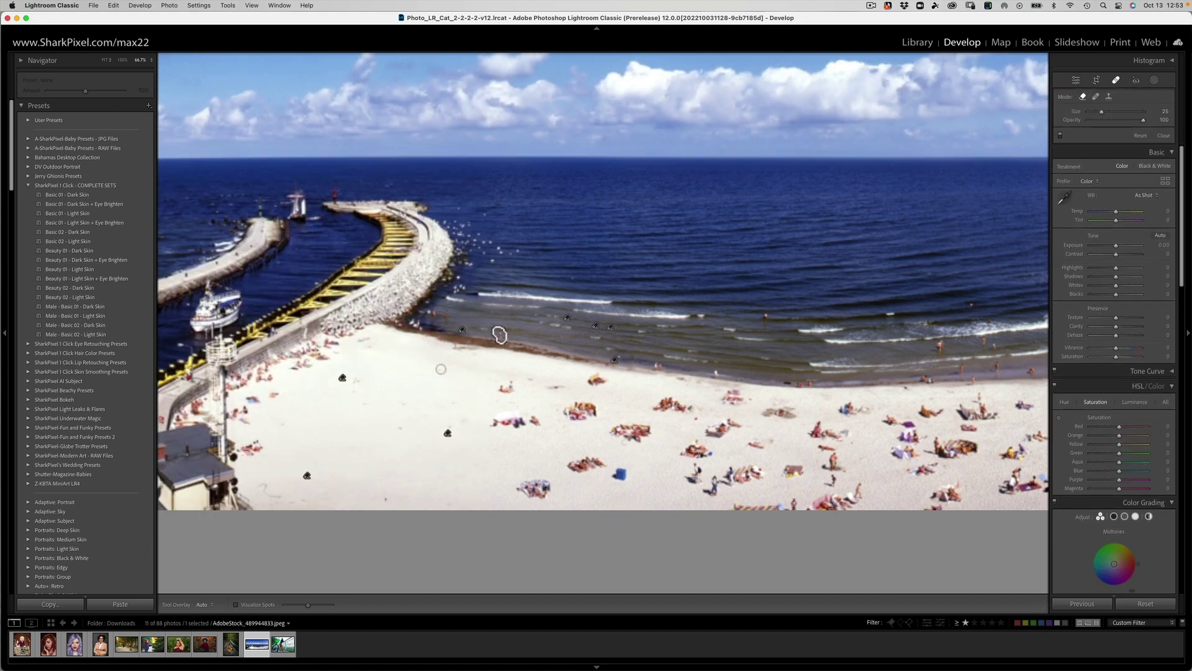
Paint out the groups and single sunbathers across the middle of the beach.
{"action": "mouse_move", "coordinate": [494, 392]}
{"action": "left_mouse_down"}
{"action": "mouse_move", "coordinate": [512, 385]}
{"action": "mouse_move", "coordinate": [498, 424]}
{"action": "mouse_move", "coordinate": [531, 422]}
{"action": "mouse_move", "coordinate": [516, 424]}
{"action": "left_mouse_up"}
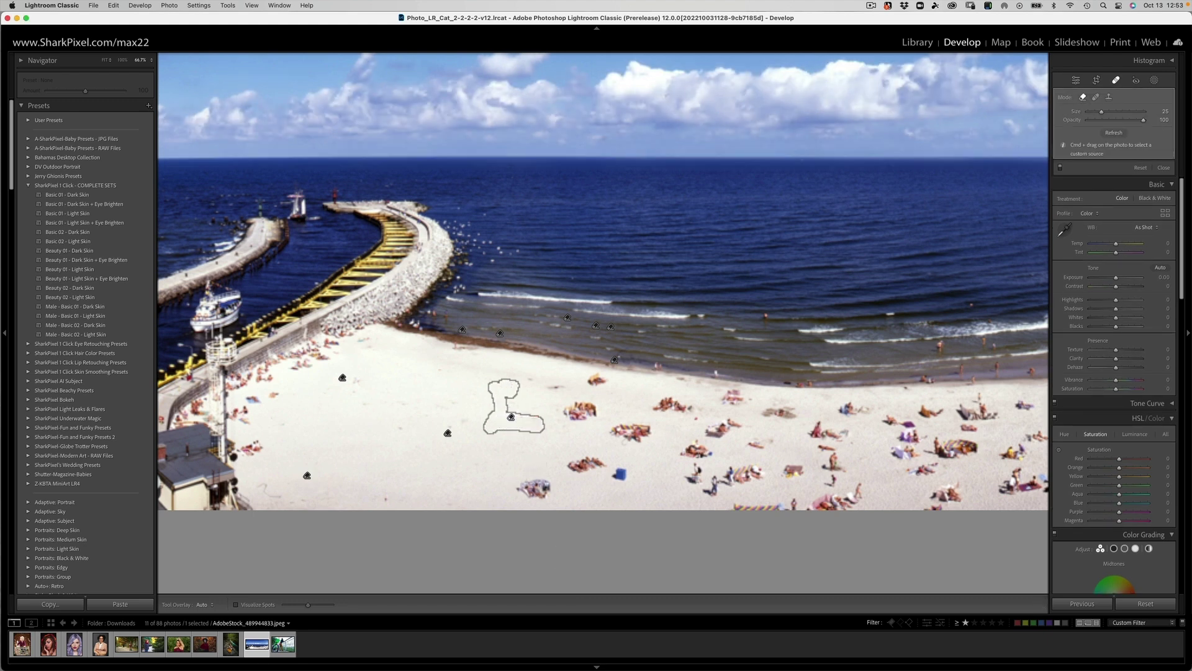
{"action": "mouse_move", "coordinate": [538, 477]}
{"action": "left_mouse_down"}
{"action": "mouse_move", "coordinate": [517, 489]}
{"action": "mouse_move", "coordinate": [595, 463]}
{"action": "mouse_move", "coordinate": [567, 464]}
{"action": "mouse_move", "coordinate": [629, 473]}
{"action": "mouse_move", "coordinate": [616, 477]}
{"action": "left_mouse_up"}
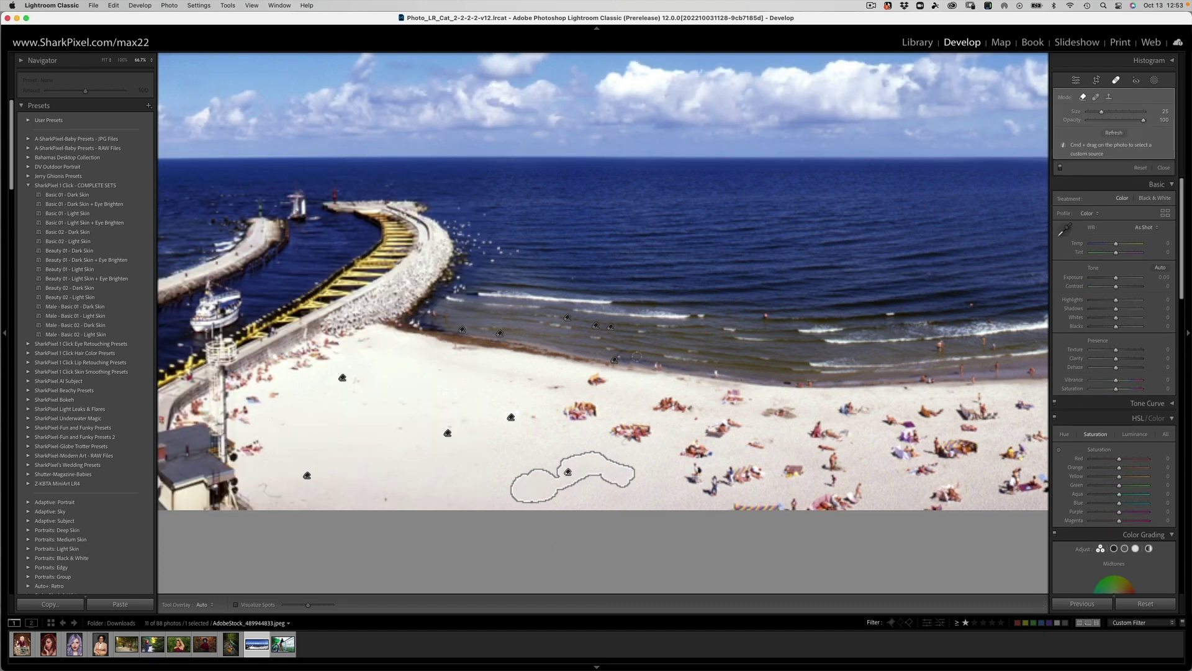
{"action": "mouse_move", "coordinate": [564, 409]}
{"action": "left_mouse_down"}
{"action": "mouse_move", "coordinate": [589, 415]}
{"action": "mouse_move", "coordinate": [578, 415]}
{"action": "left_mouse_up"}
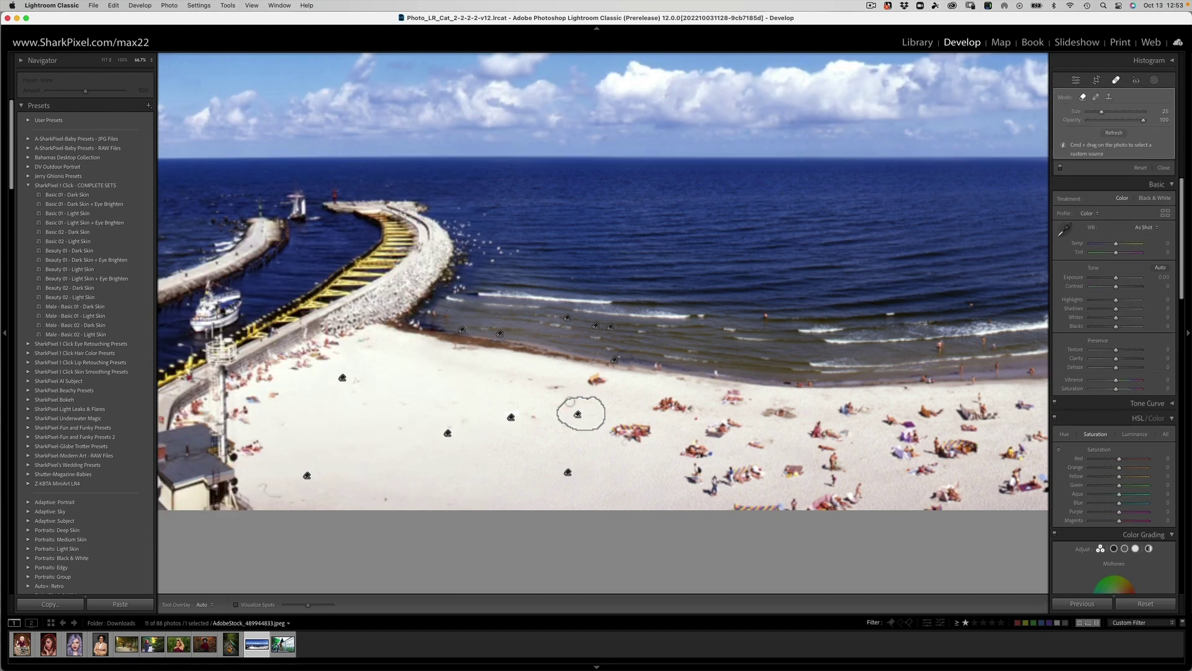
{"action": "left_click", "coordinate": [595, 380]}
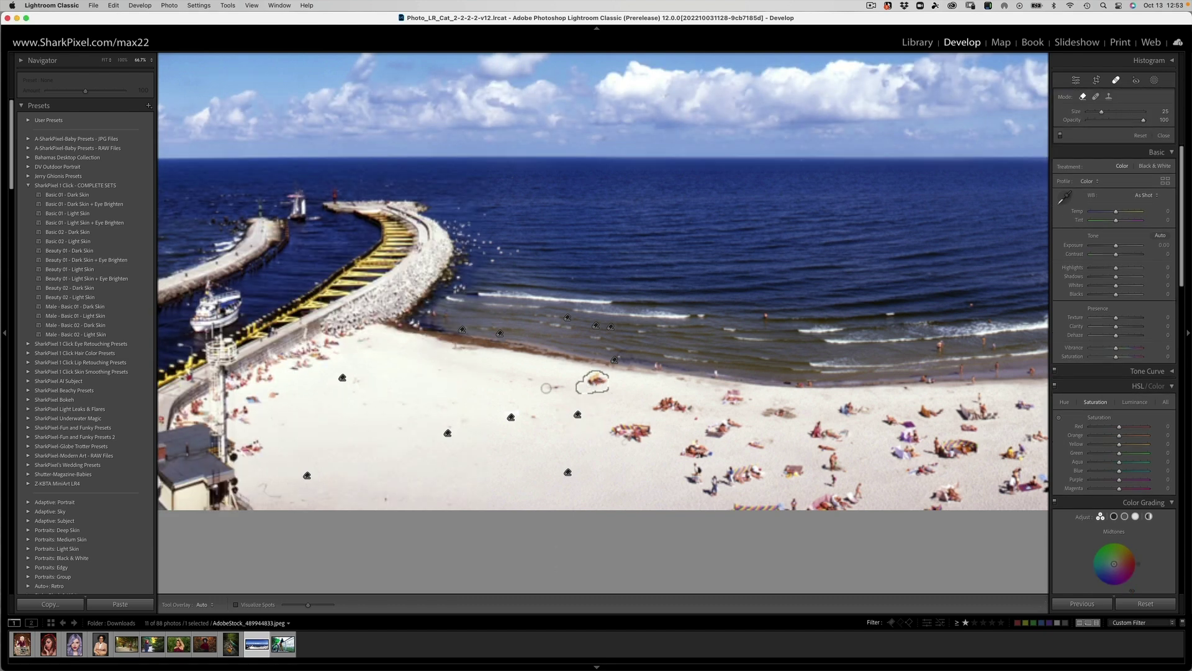
{"action": "left_click", "coordinate": [531, 378]}
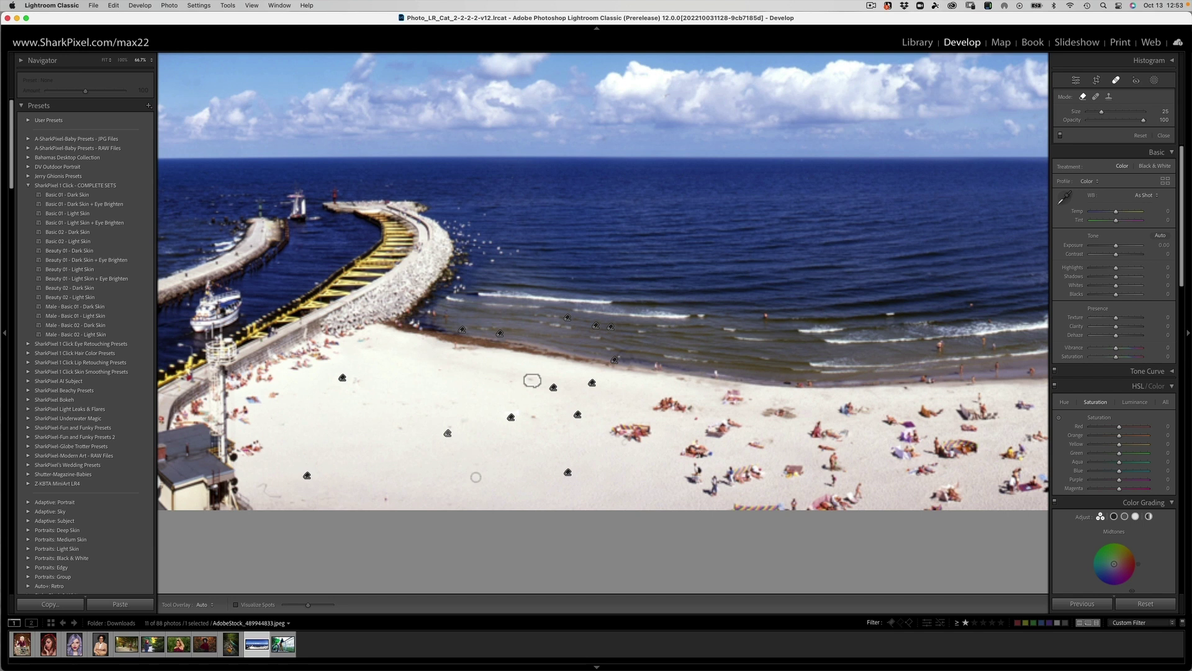
{"action": "mouse_move", "coordinate": [611, 431]}
{"action": "left_mouse_down"}
{"action": "mouse_move", "coordinate": [639, 439]}
{"action": "mouse_move", "coordinate": [626, 422]}
{"action": "mouse_move", "coordinate": [634, 433]}
{"action": "mouse_move", "coordinate": [651, 413]}
{"action": "mouse_move", "coordinate": [693, 412]}
{"action": "mouse_move", "coordinate": [672, 399]}
{"action": "mouse_move", "coordinate": [656, 405]}
{"action": "mouse_move", "coordinate": [676, 406]}
{"action": "mouse_move", "coordinate": [703, 432]}
{"action": "mouse_move", "coordinate": [725, 432]}
{"action": "mouse_move", "coordinate": [725, 419]}
{"action": "mouse_move", "coordinate": [736, 429]}
{"action": "mouse_move", "coordinate": [725, 407]}
{"action": "left_mouse_up"}
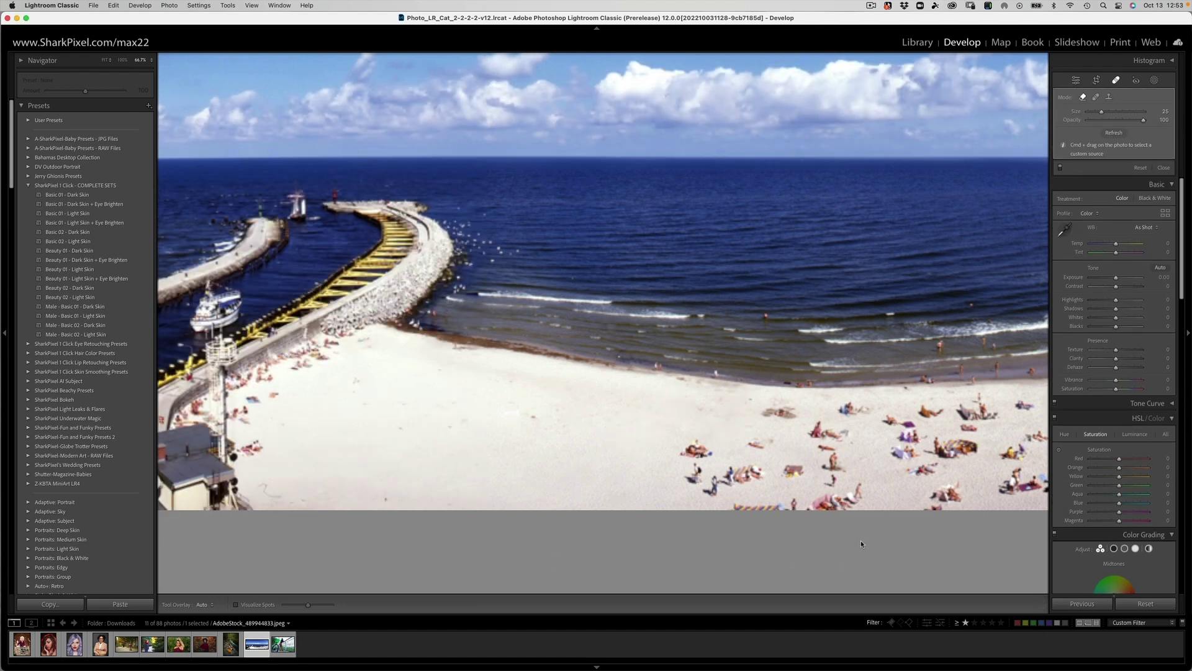
Remove more sunbathers on the right-centre beach, briefly zooming out to check progress.
{"action": "mouse_move", "coordinate": [711, 466]}
{"action": "left_mouse_down"}
{"action": "mouse_move", "coordinate": [697, 441]}
{"action": "mouse_move", "coordinate": [685, 466]}
{"action": "mouse_move", "coordinate": [698, 477]}
{"action": "mouse_move", "coordinate": [697, 460]}
{"action": "mouse_move", "coordinate": [716, 492]}
{"action": "mouse_move", "coordinate": [732, 472]}
{"action": "mouse_move", "coordinate": [835, 481]}
{"action": "mouse_move", "coordinate": [820, 461]}
{"action": "mouse_move", "coordinate": [838, 471]}
{"action": "mouse_move", "coordinate": [835, 454]}
{"action": "mouse_move", "coordinate": [818, 445]}
{"action": "mouse_move", "coordinate": [847, 433]}
{"action": "mouse_move", "coordinate": [821, 423]}
{"action": "mouse_move", "coordinate": [818, 437]}
{"action": "mouse_move", "coordinate": [816, 424]}
{"action": "mouse_move", "coordinate": [765, 414]}
{"action": "mouse_move", "coordinate": [795, 413]}
{"action": "mouse_move", "coordinate": [770, 416]}
{"action": "left_mouse_up"}
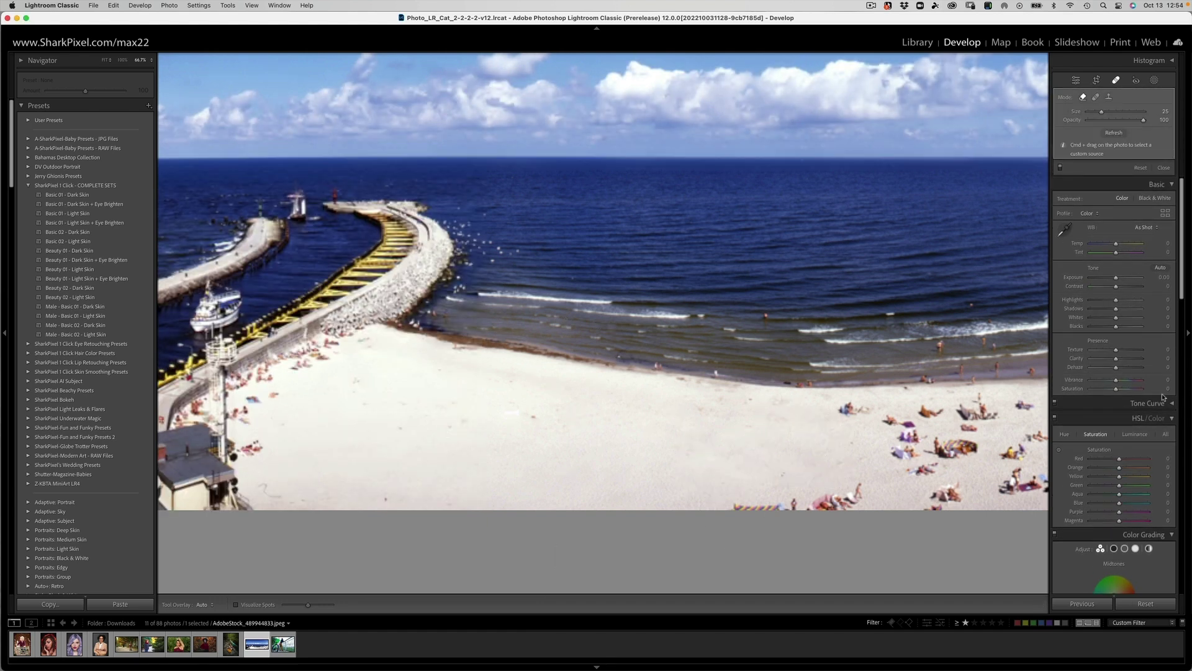
{"action": "key", "text": "super+minus"}
{"action": "key", "text": "super+equal"}
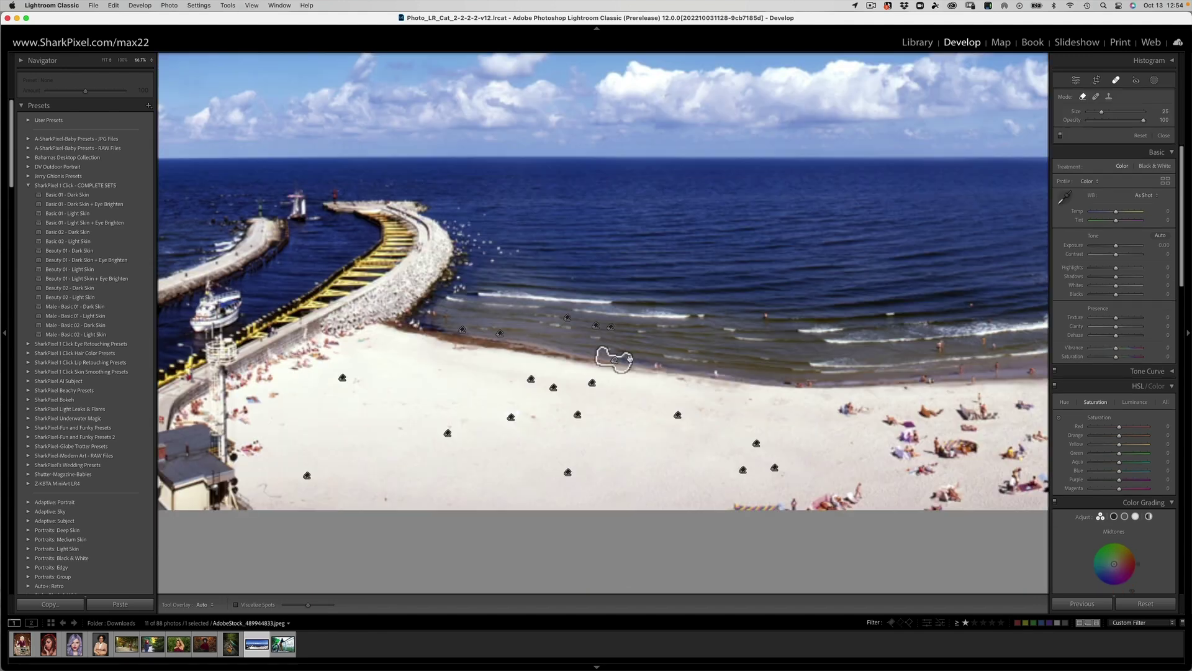
{"action": "left_click", "coordinate": [658, 367]}
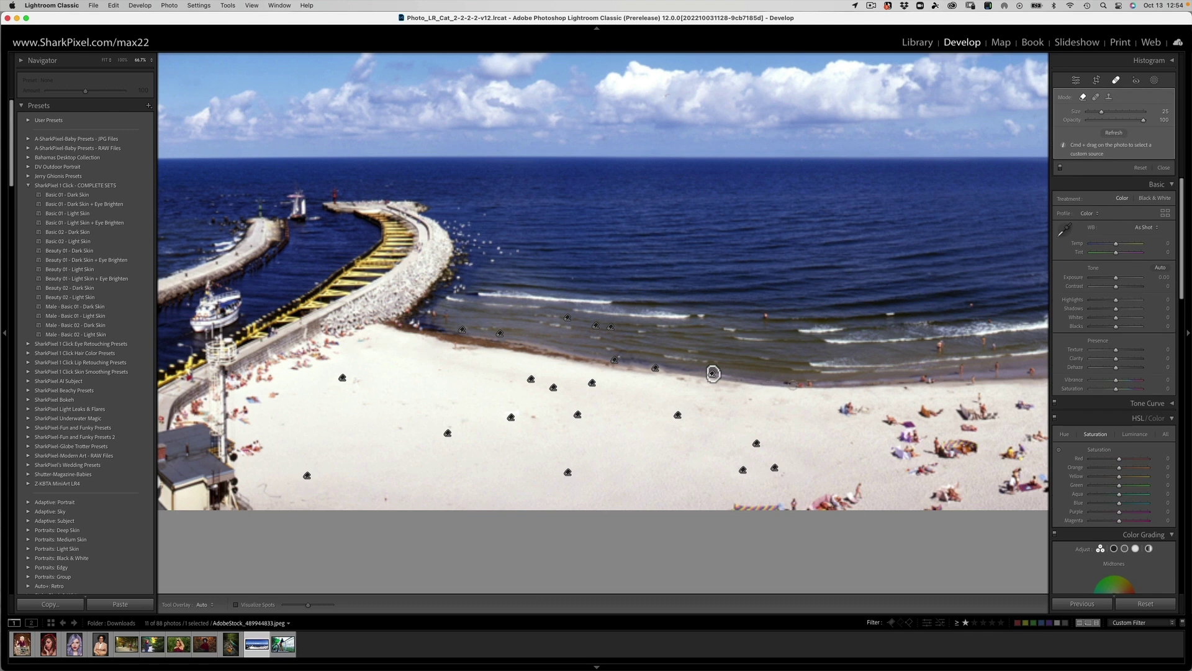
{"action": "mouse_move", "coordinate": [779, 380]}
{"action": "left_mouse_down"}
{"action": "mouse_move", "coordinate": [810, 390]}
{"action": "mouse_move", "coordinate": [798, 372]}
{"action": "mouse_move", "coordinate": [780, 377]}
{"action": "left_mouse_up"}
Heal away three remaining figures along the waterline toward the right.
{"action": "left_click", "coordinate": [765, 318]}
{"action": "left_click", "coordinate": [926, 379]}
{"action": "left_click", "coordinate": [963, 370]}
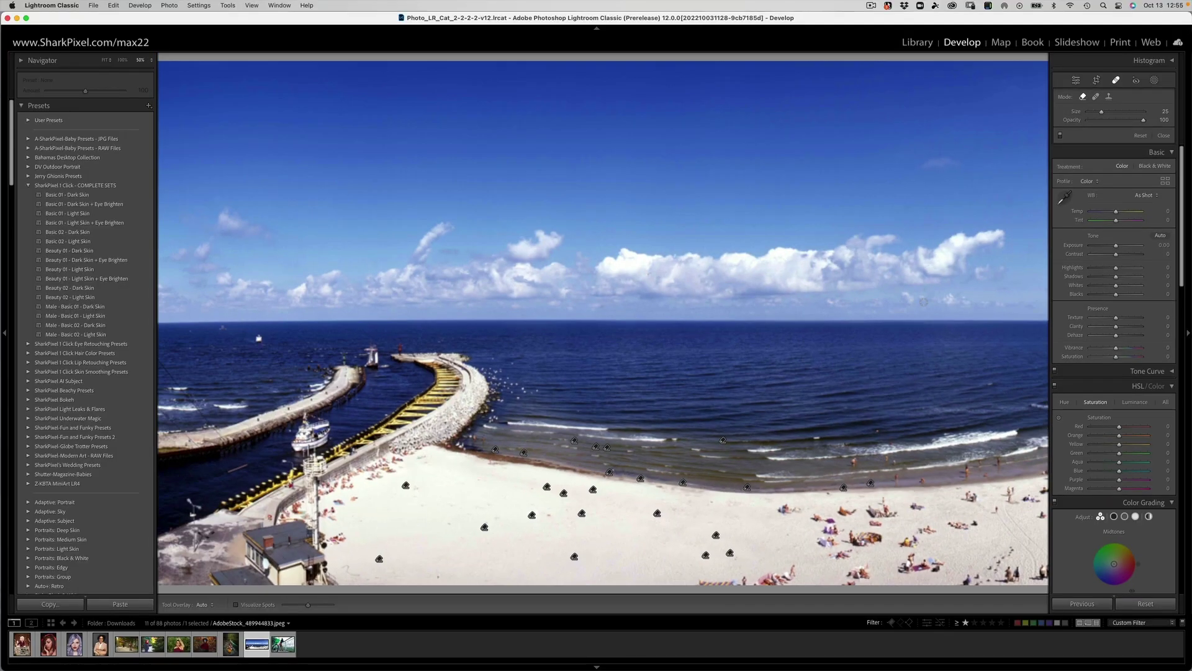
Fit the entire cleaned panorama in view and hide the healing spot pins.
{"action": "key", "text": "super+minus"}
{"action": "key", "text": "h"}
{"action": "key", "text": "h"}
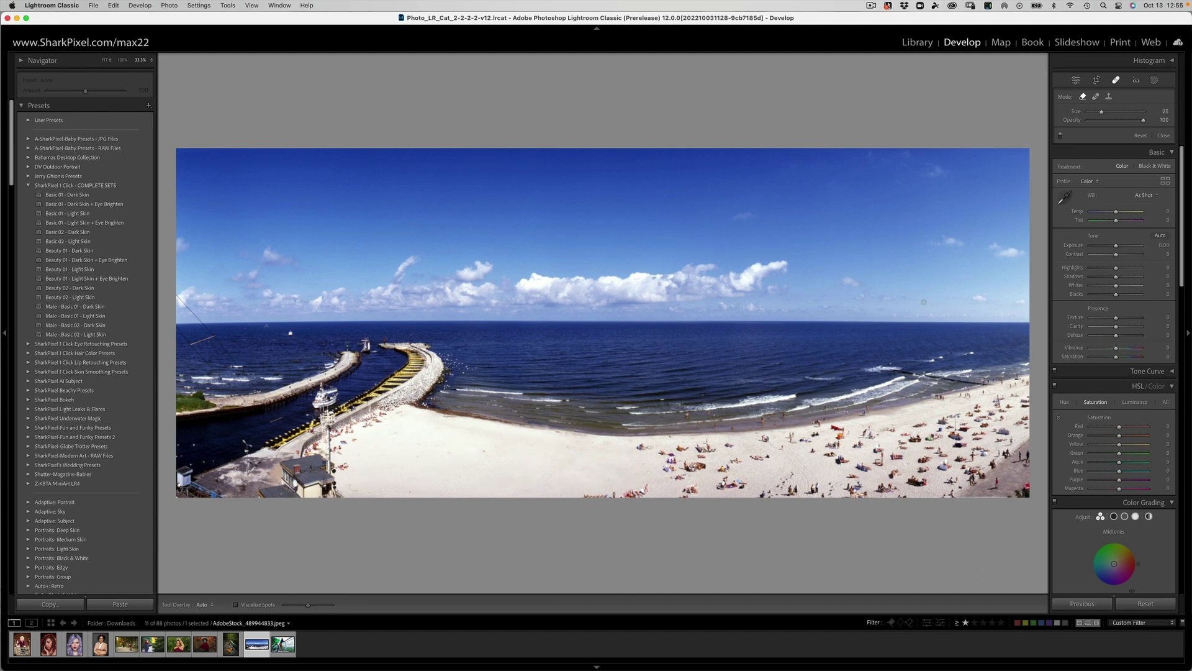